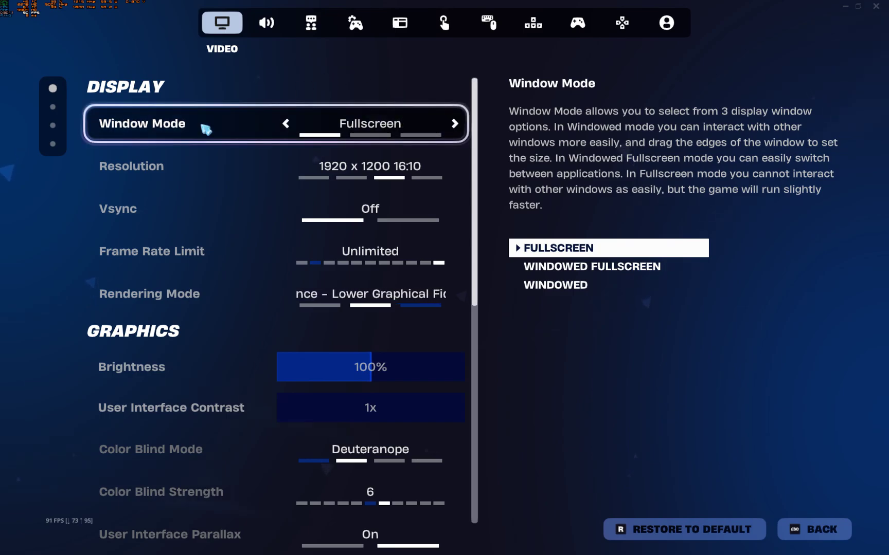
Set the resolution to 1680 x 1050 in Fullscreen window mode, then apply and keep the changes
click(454, 125)
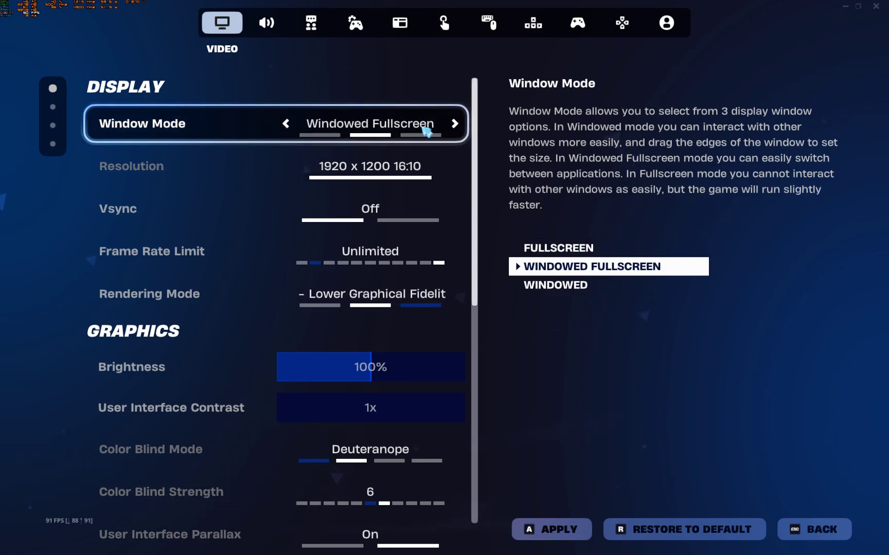
click(458, 125)
click(452, 125)
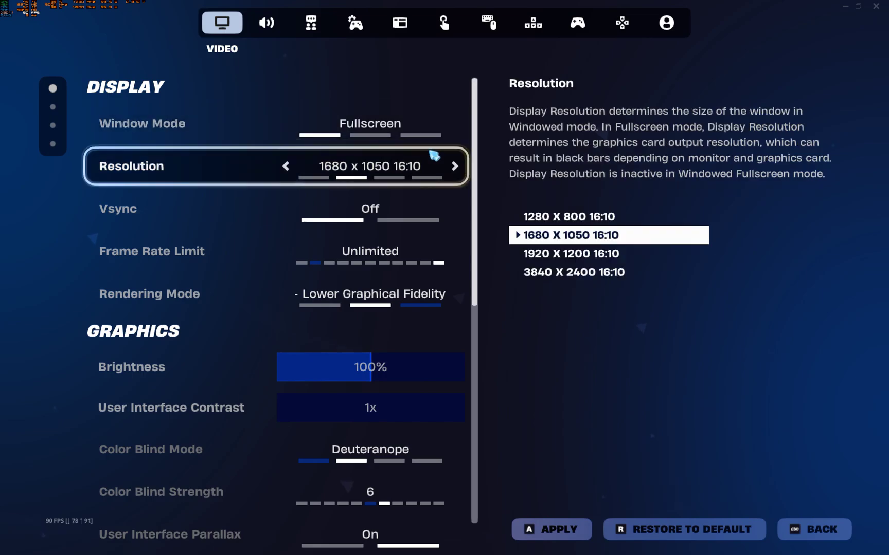
click(560, 528)
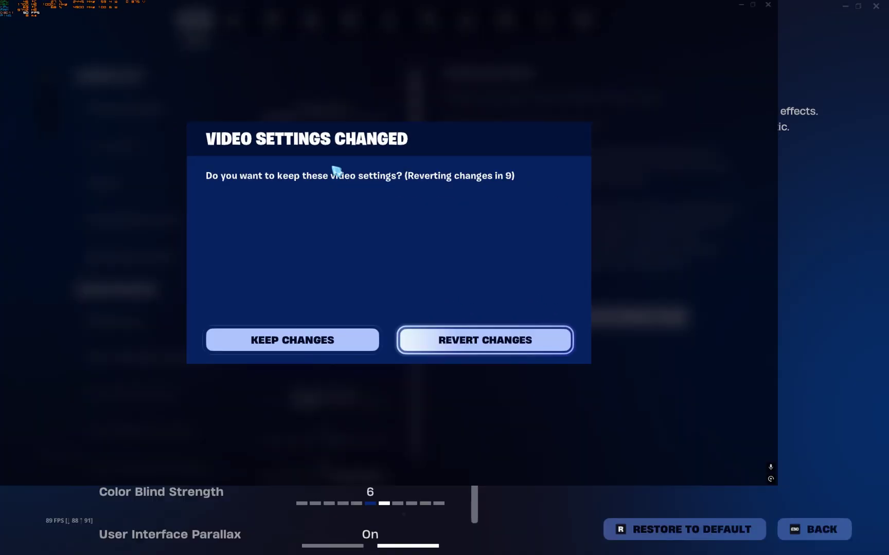
click(292, 340)
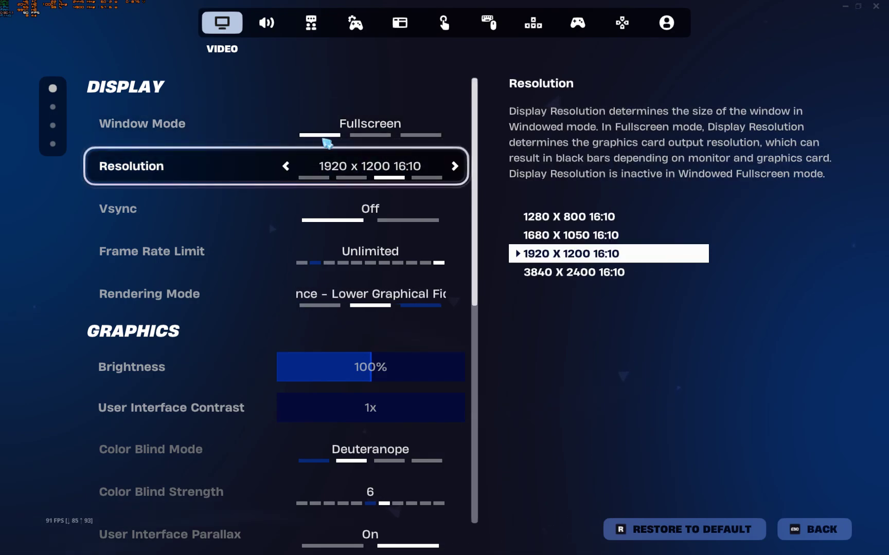
Set Window Mode to Windowed Fullscreen, then apply and keep the changes
click(454, 124)
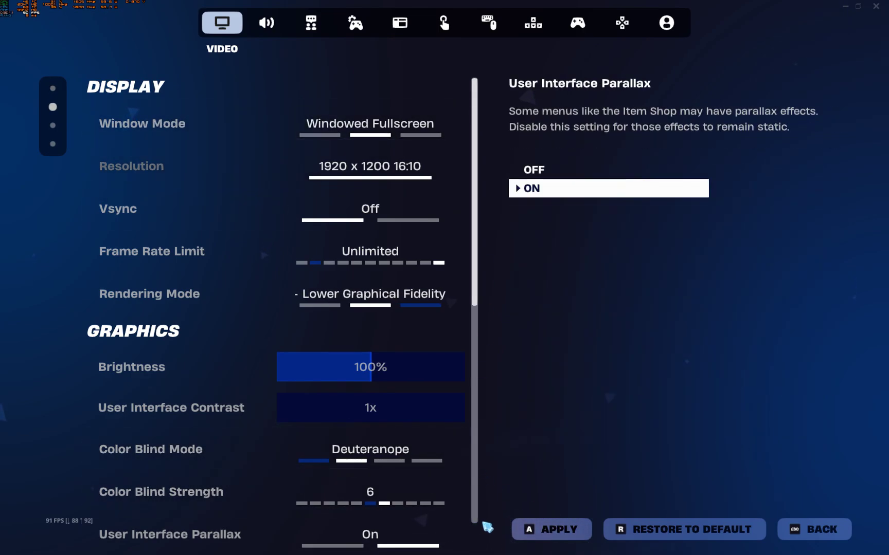
click(538, 529)
click(361, 401)
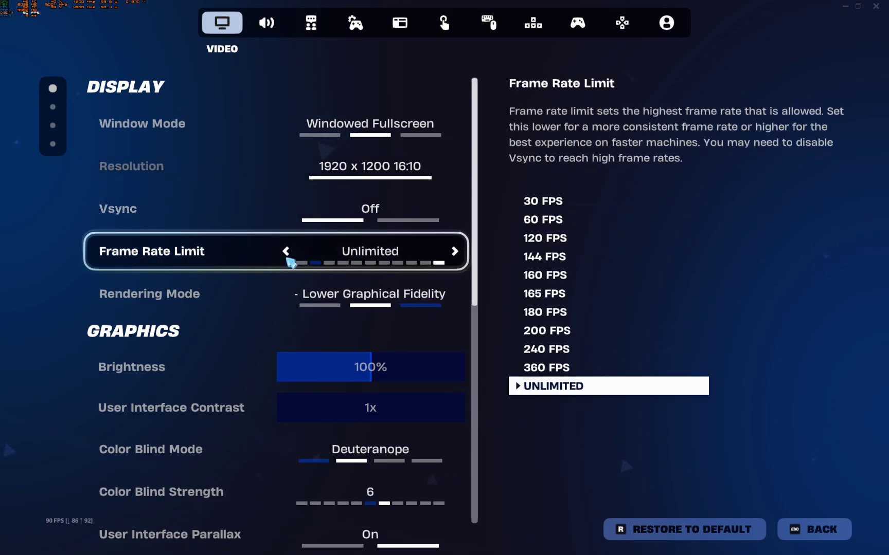
Lower the Frame Rate Limit to 60 FPS
click(290, 256)
click(291, 256)
click(293, 256)
click(290, 256)
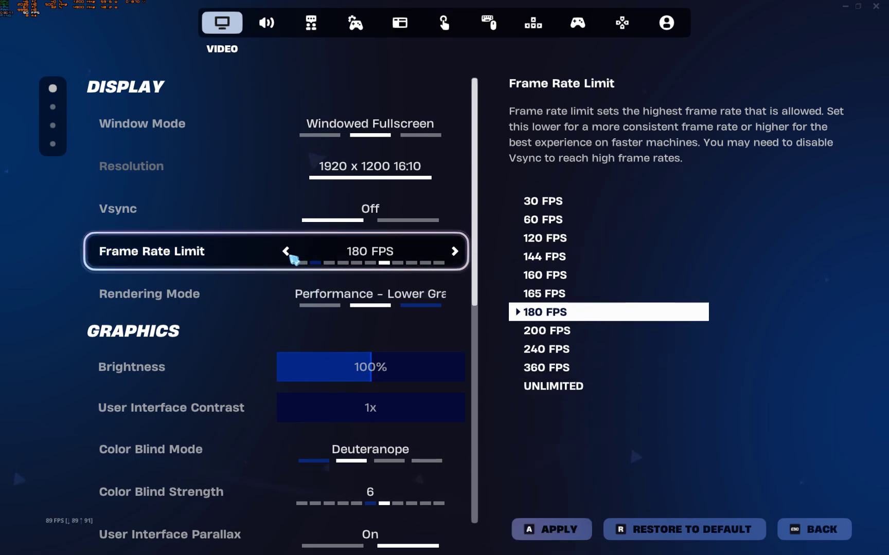
click(290, 255)
click(289, 256)
click(290, 257)
click(288, 255)
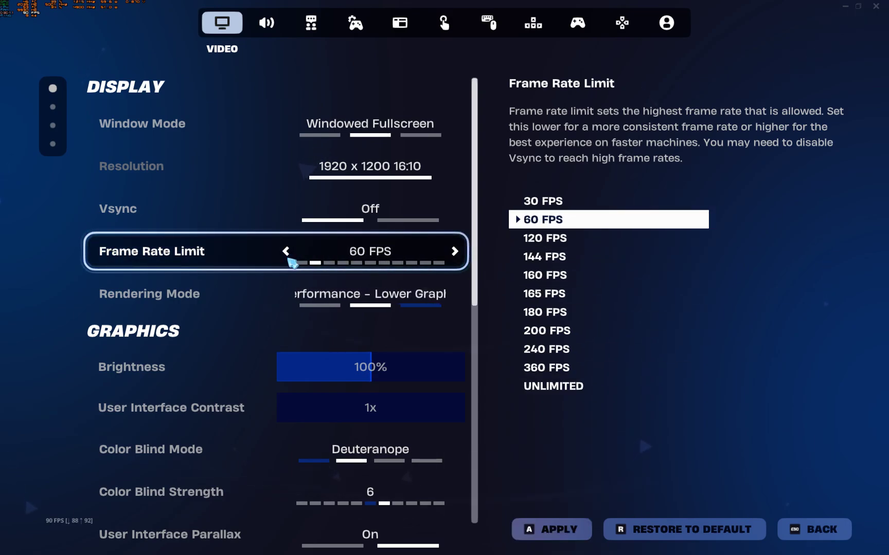
click(455, 251)
click(290, 252)
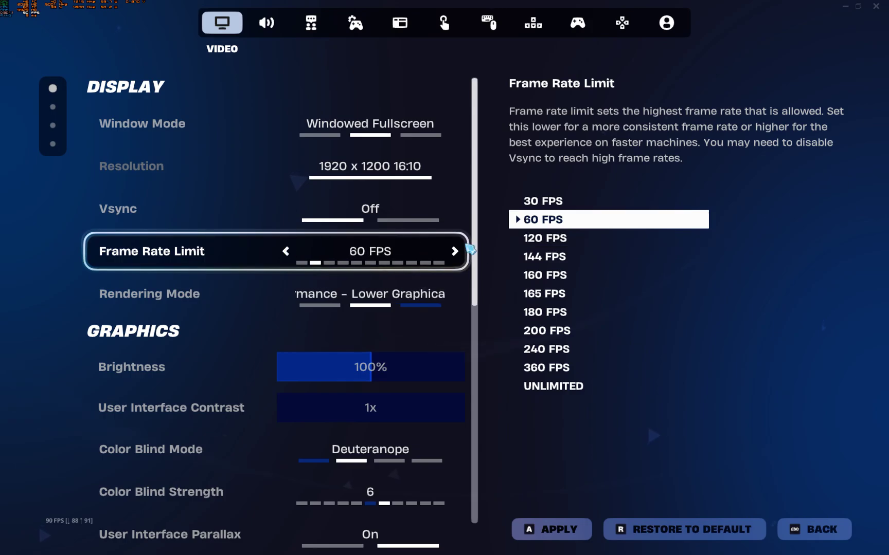
Set the Frame Rate Limit to Unlimited and apply the setting
click(462, 255)
click(462, 254)
click(462, 254)
click(462, 255)
click(462, 254)
click(462, 254)
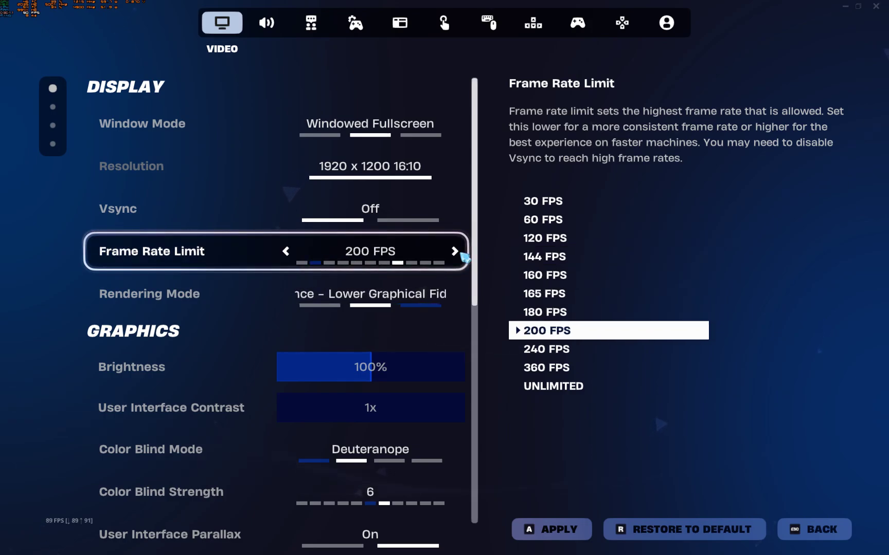
click(462, 255)
click(462, 254)
click(462, 255)
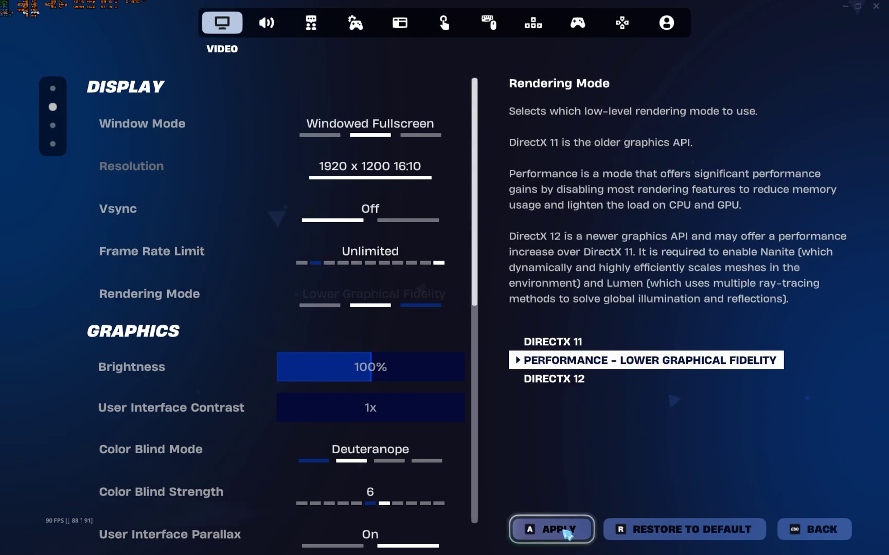
click(535, 529)
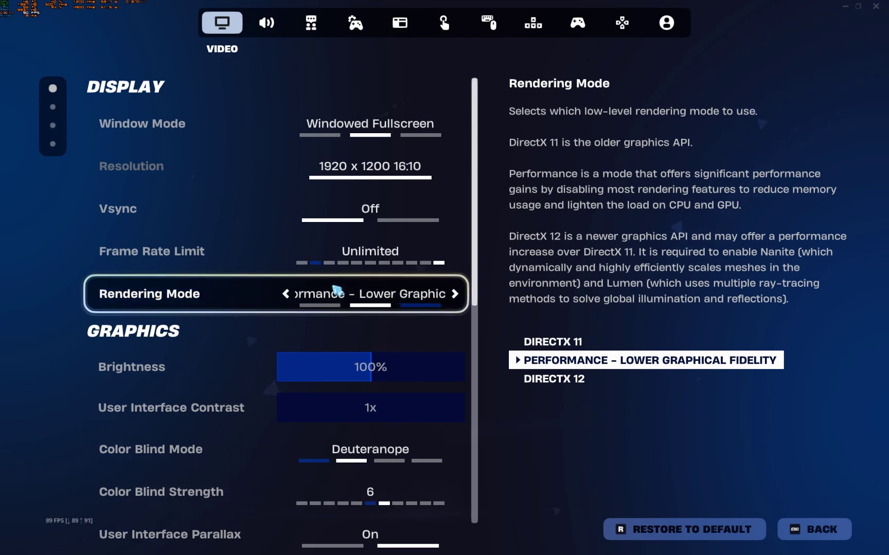
Set Brightness to 150% in the graphics section and apply the change
drag(392, 367, 465, 367)
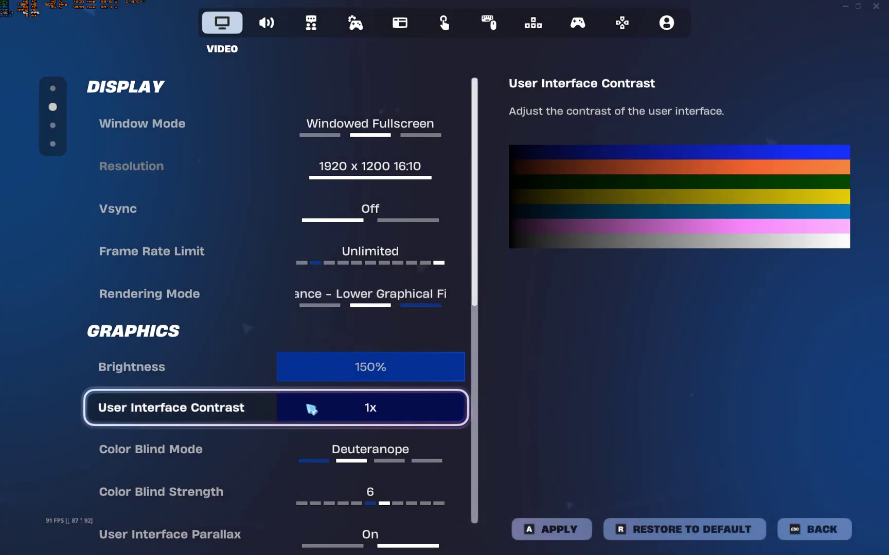
click(525, 529)
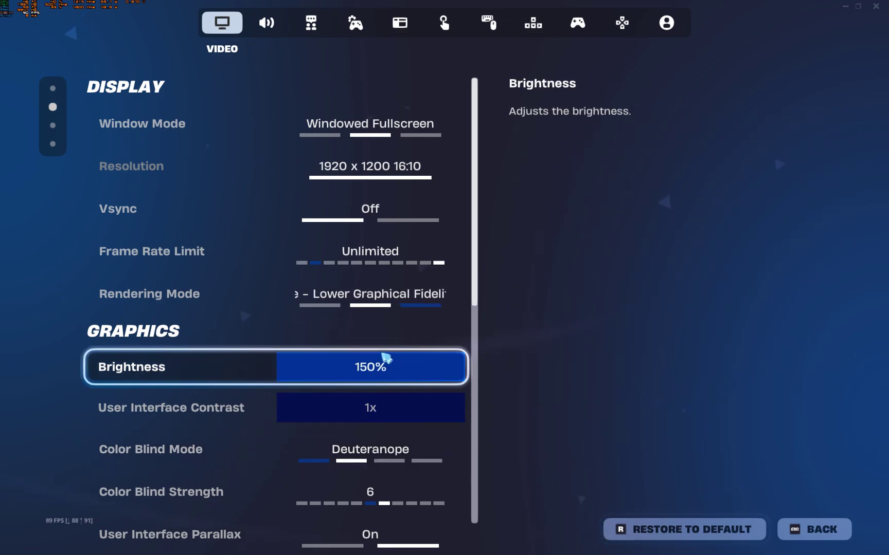
click(366, 367)
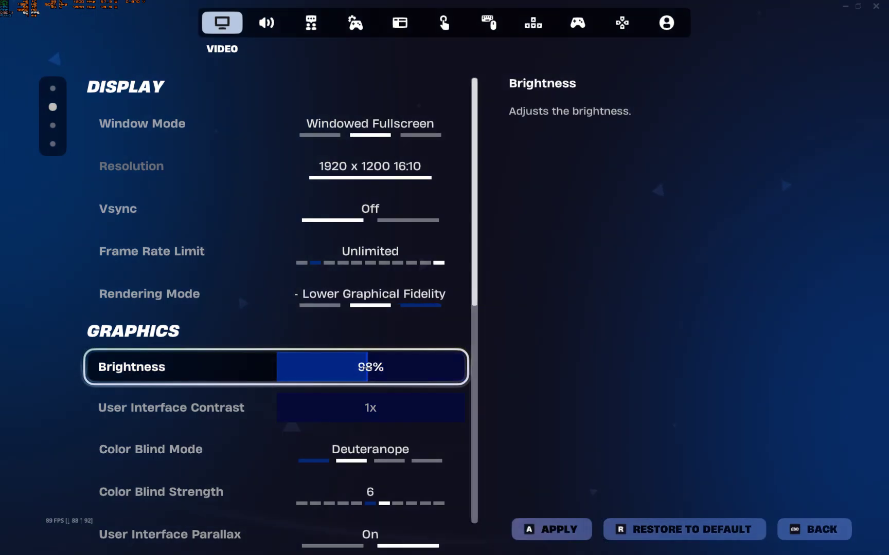
drag(366, 367, 505, 359)
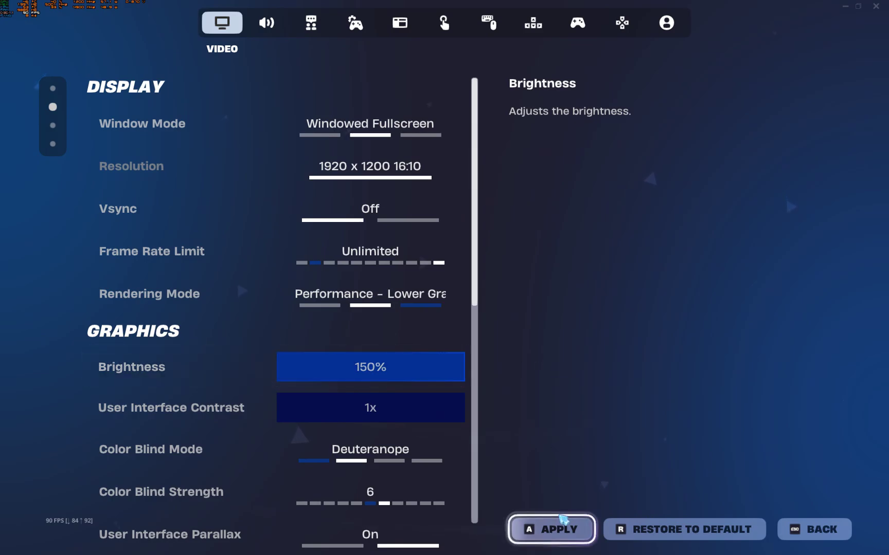
click(563, 520)
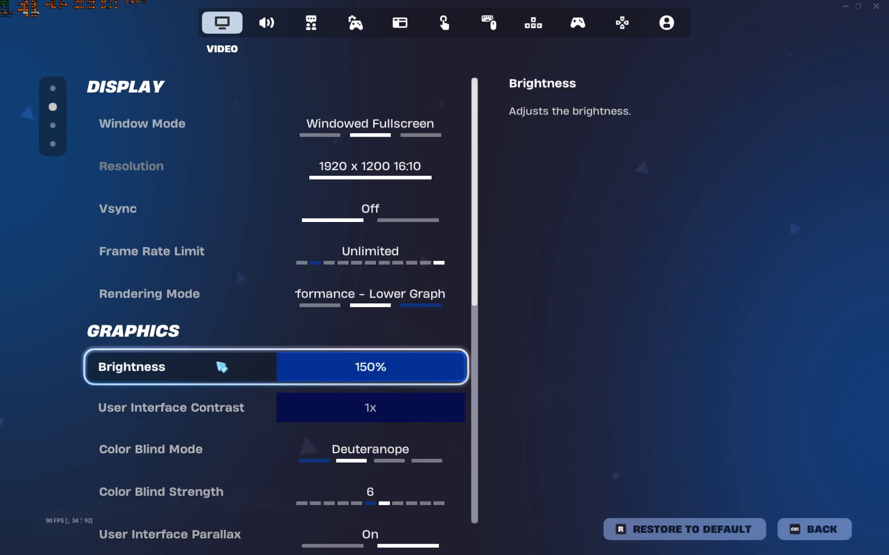
Set 3D Resolution to 100% under Graphics Quality (Performance Mode) and apply it
scroll(288, 339, down, 1)
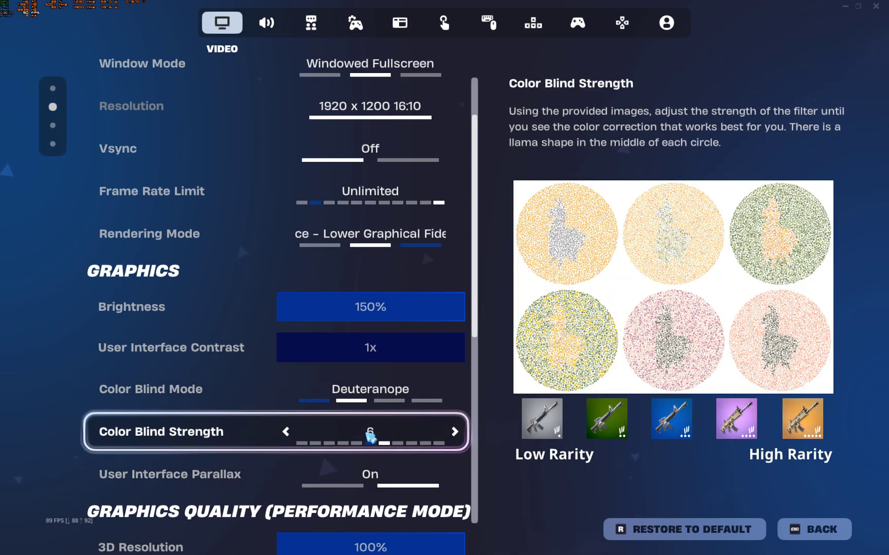
scroll(370, 436, down, 3)
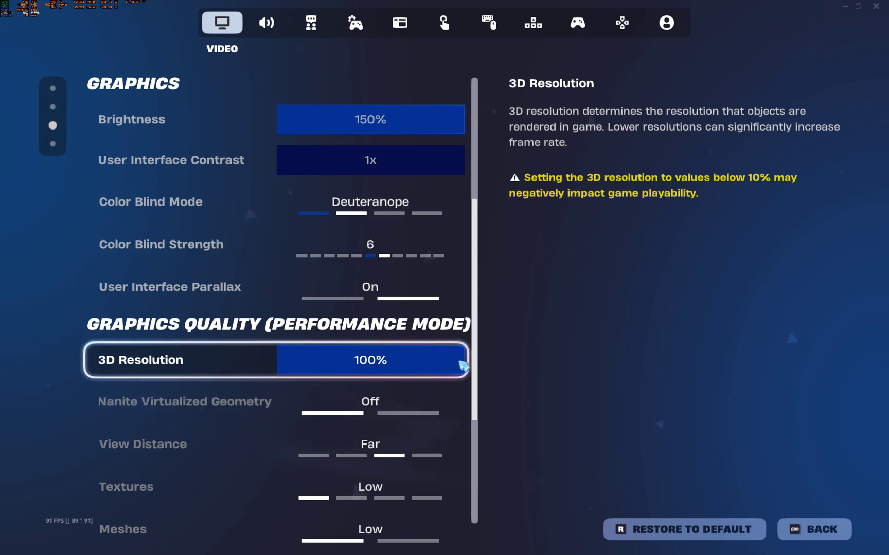
click(460, 360)
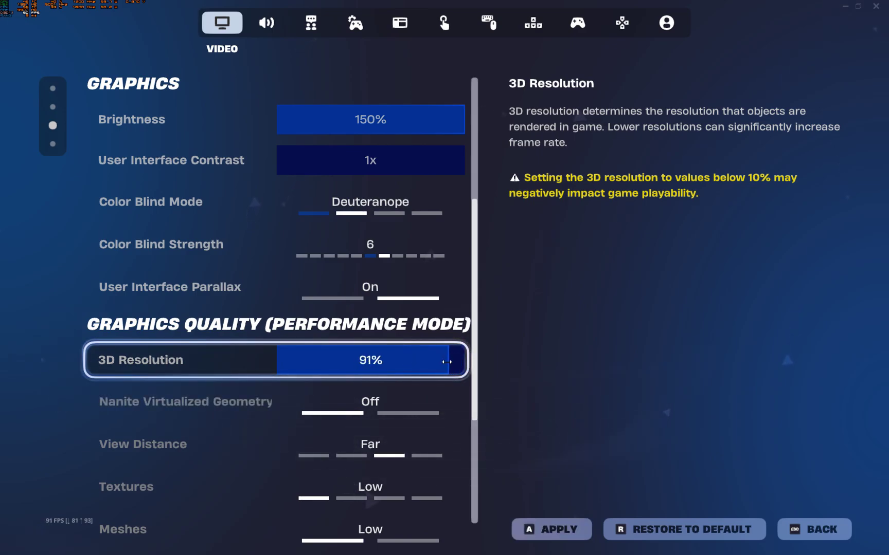
drag(447, 362, 486, 371)
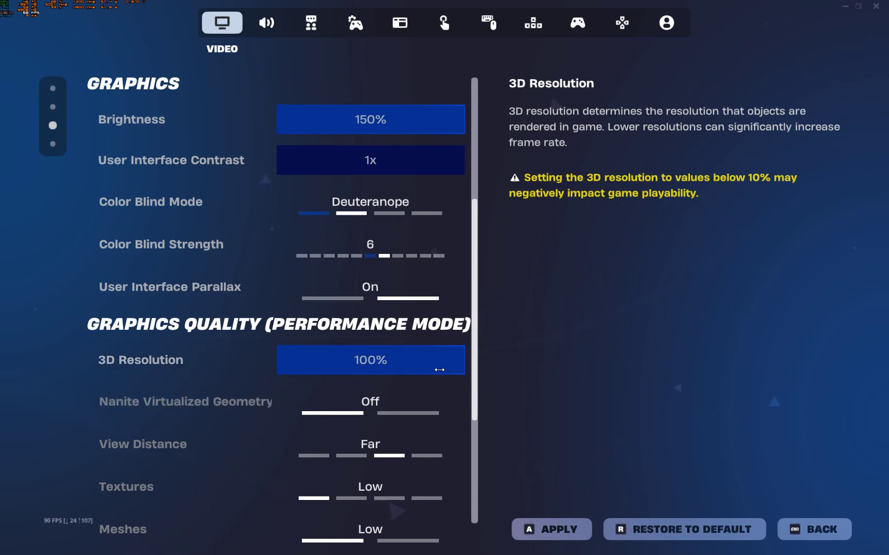
click(530, 526)
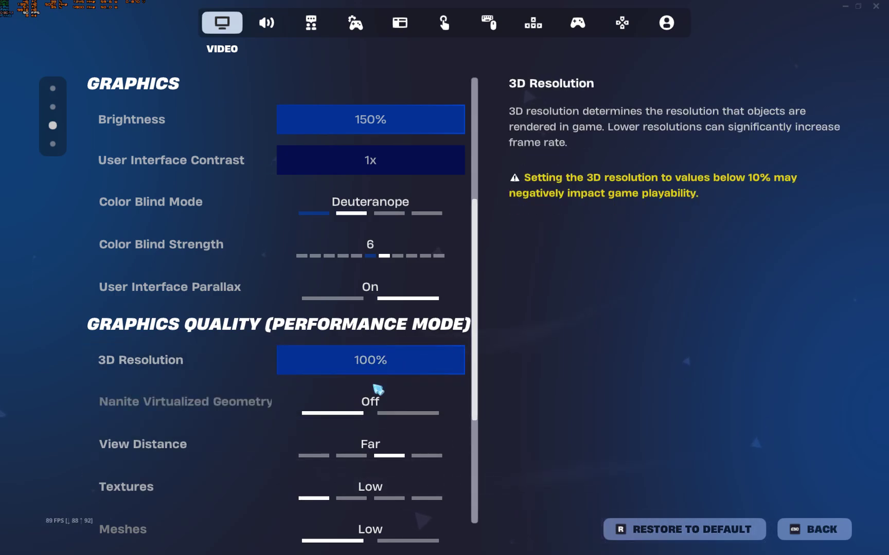
Set View Distance to Epic and apply the change
scroll(382, 370, down, 1)
click(429, 408)
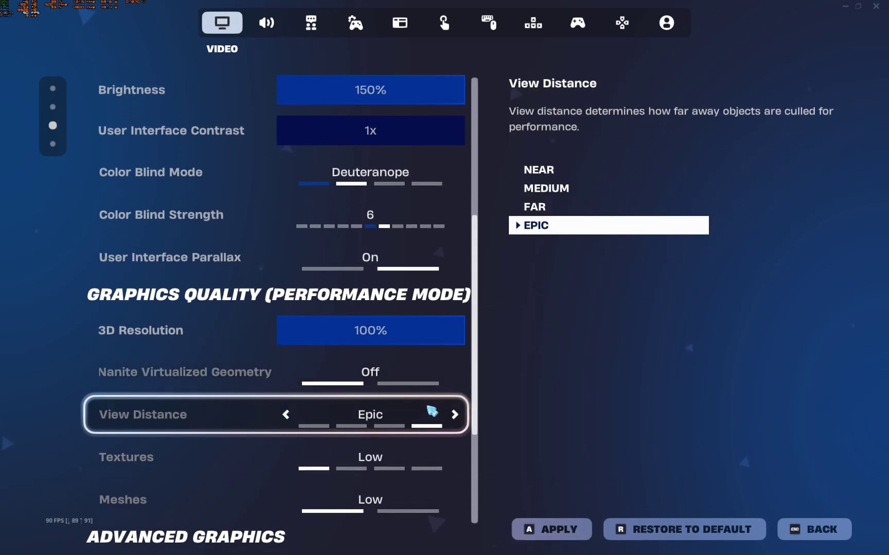
click(542, 533)
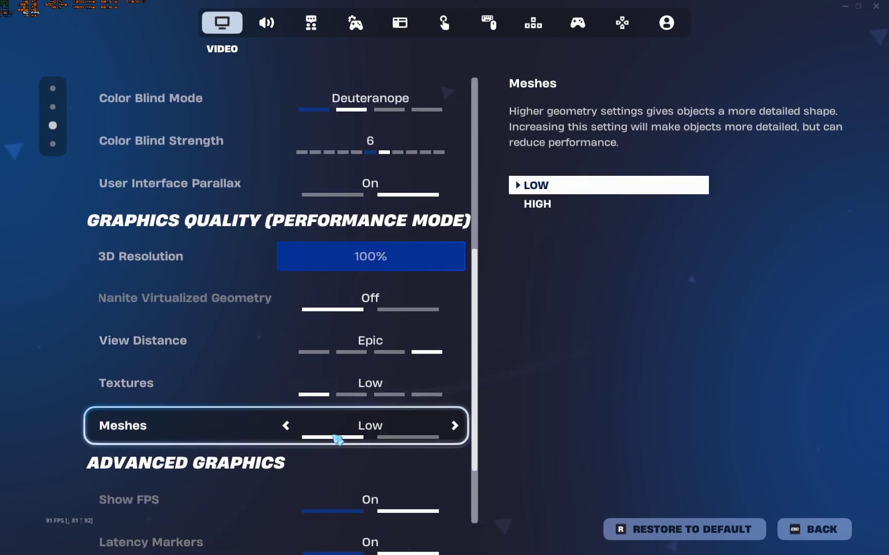
Turn off Show FPS and set NVIDIA Reflex Low Latency to On +Boost in Advanced Graphics, applying both changes
click(287, 440)
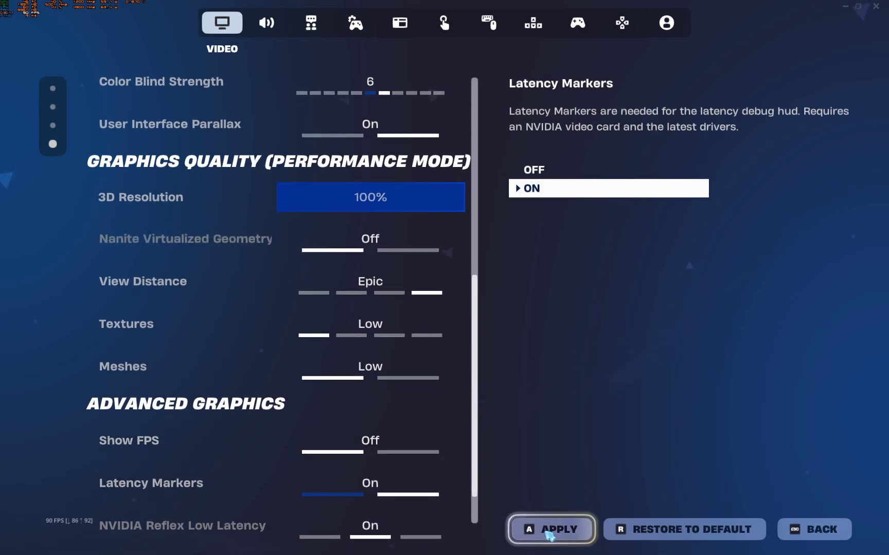
click(547, 531)
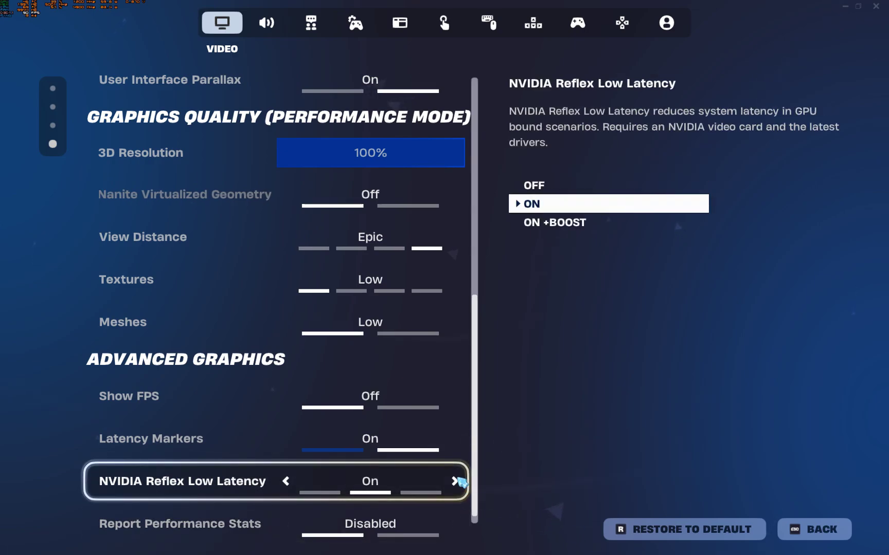
click(454, 482)
click(556, 530)
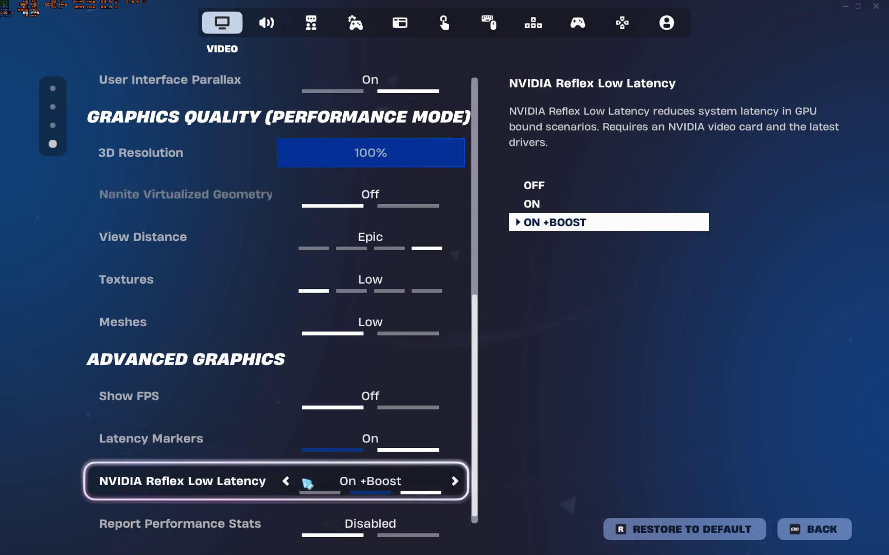
scroll(229, 482, down, 1)
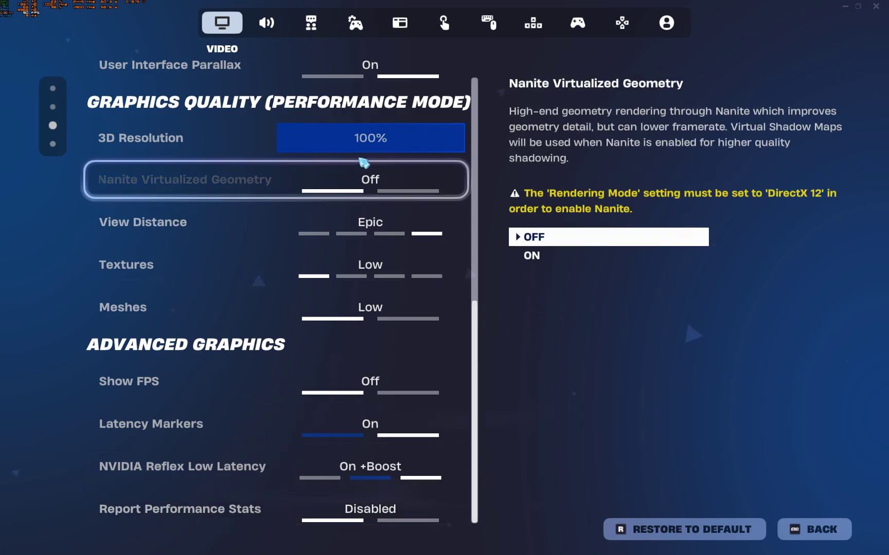
Open the Game settings, set Matchmaking Region to Europe and apply it
click(311, 23)
click(355, 24)
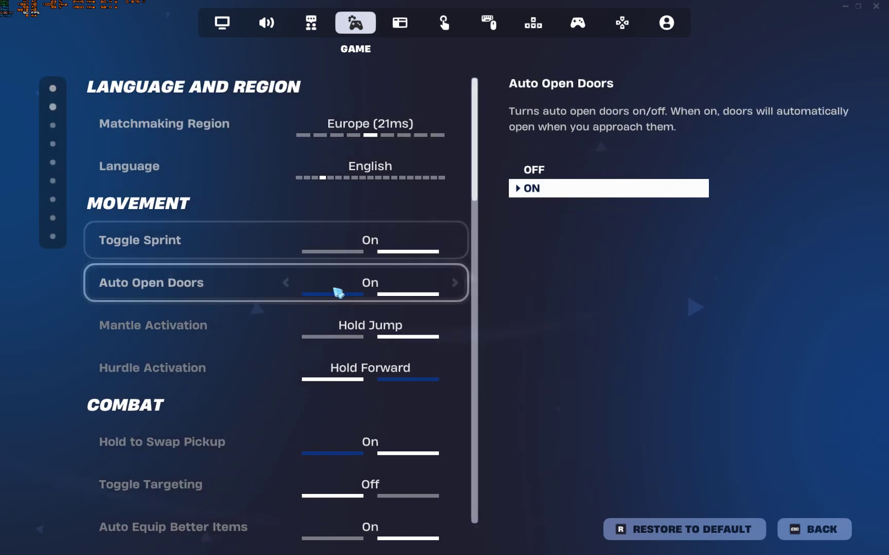
click(289, 133)
click(288, 134)
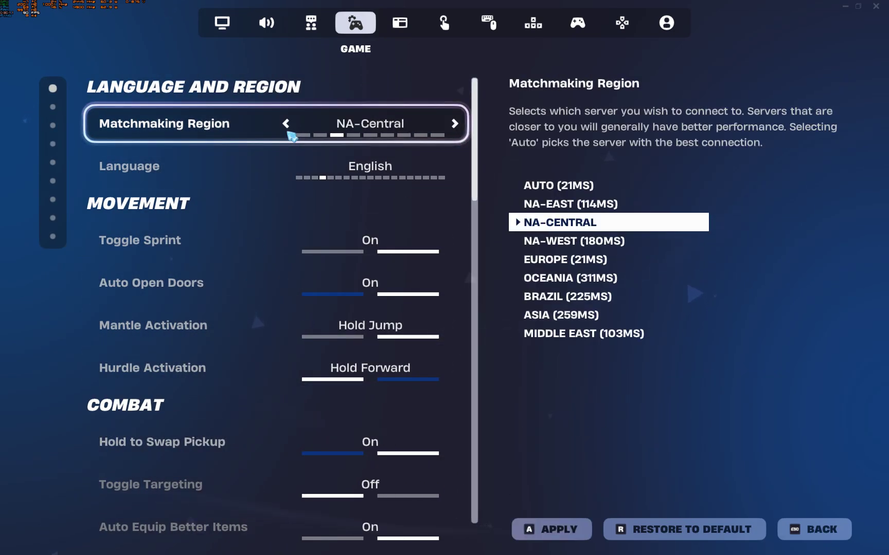
click(291, 135)
click(292, 135)
click(456, 124)
click(456, 124)
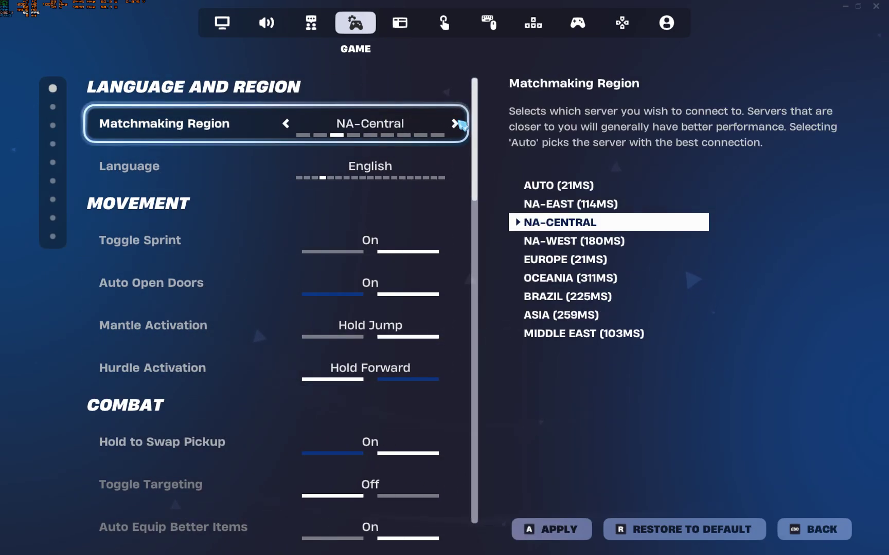
click(455, 124)
click(456, 124)
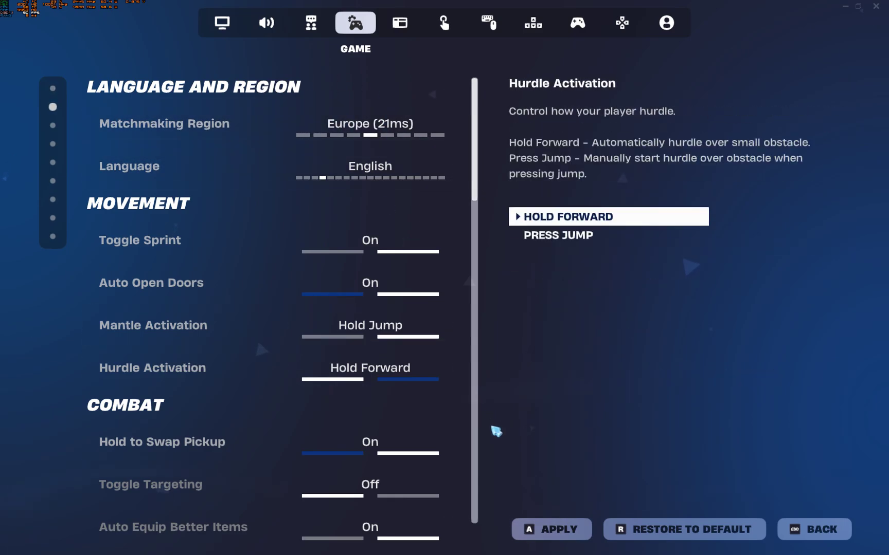
click(549, 530)
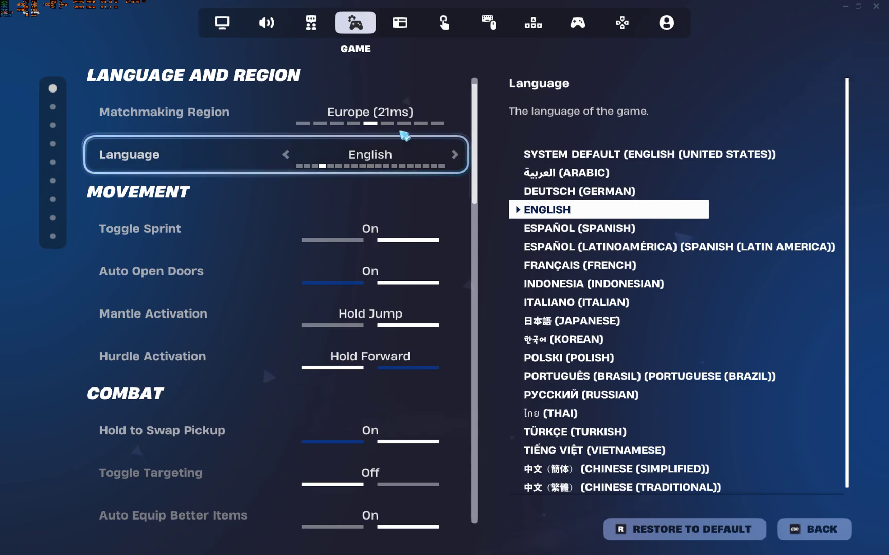
Review the Game settings down to the Replays and Energy Saving sections, including replay recording and Activate Sleep Mode after
scroll(400, 147, down, 3)
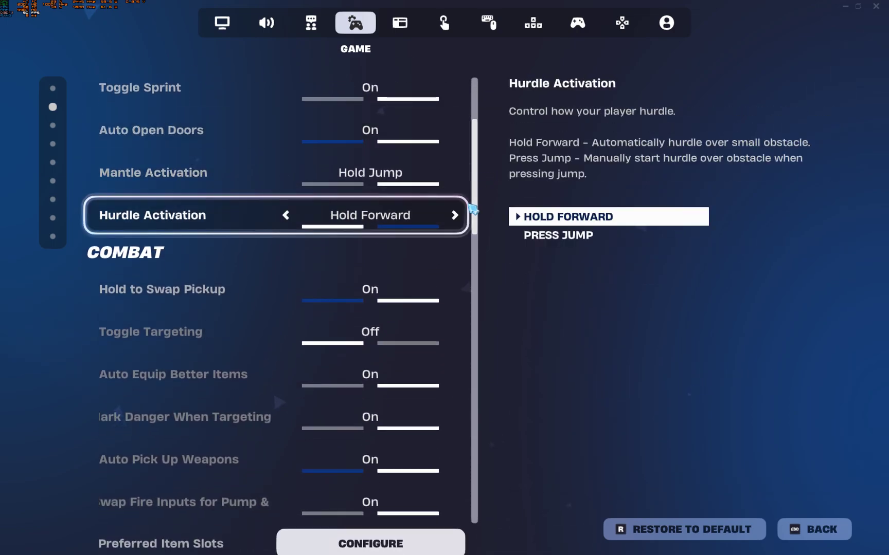
drag(472, 214, 500, 425)
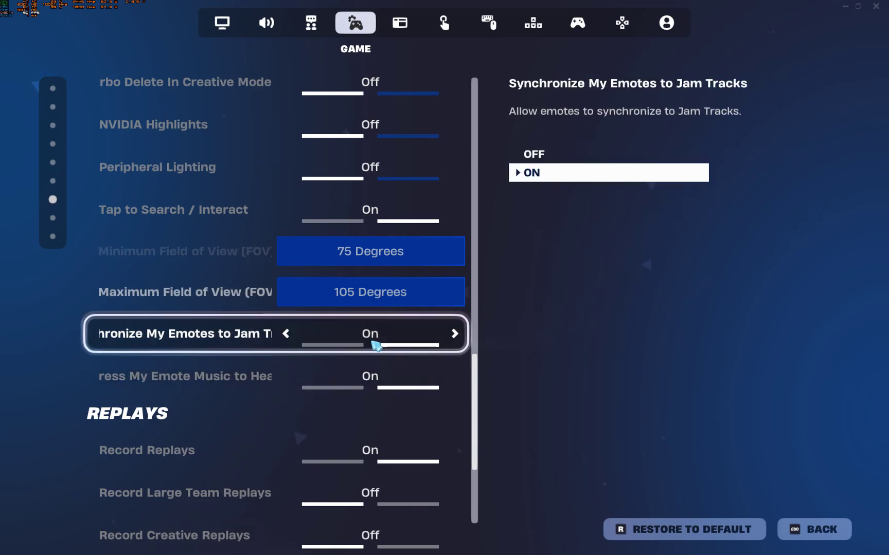
scroll(277, 397, down, 2)
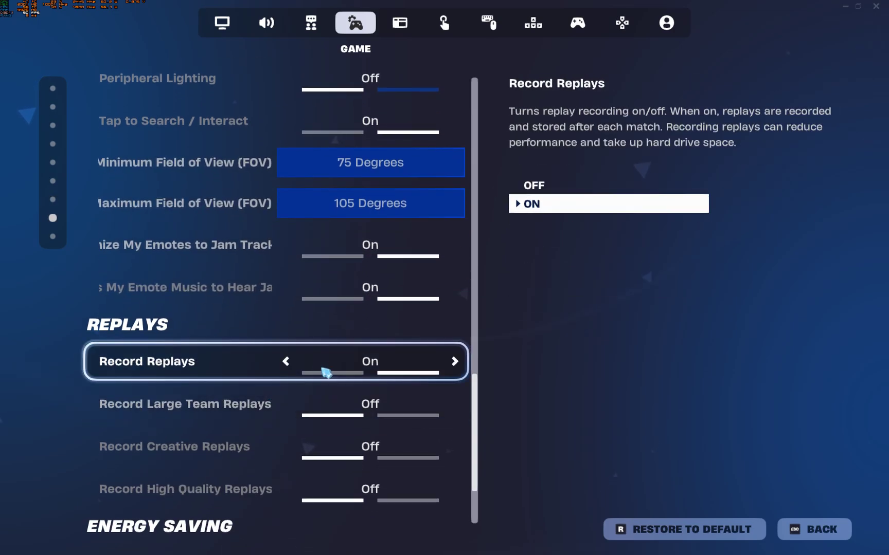
scroll(342, 359, up, 4)
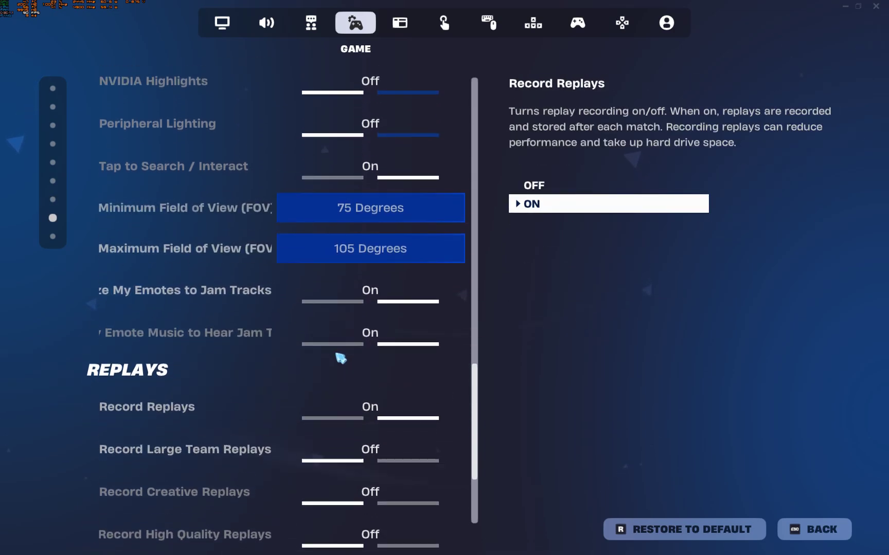
scroll(336, 273, down, 7)
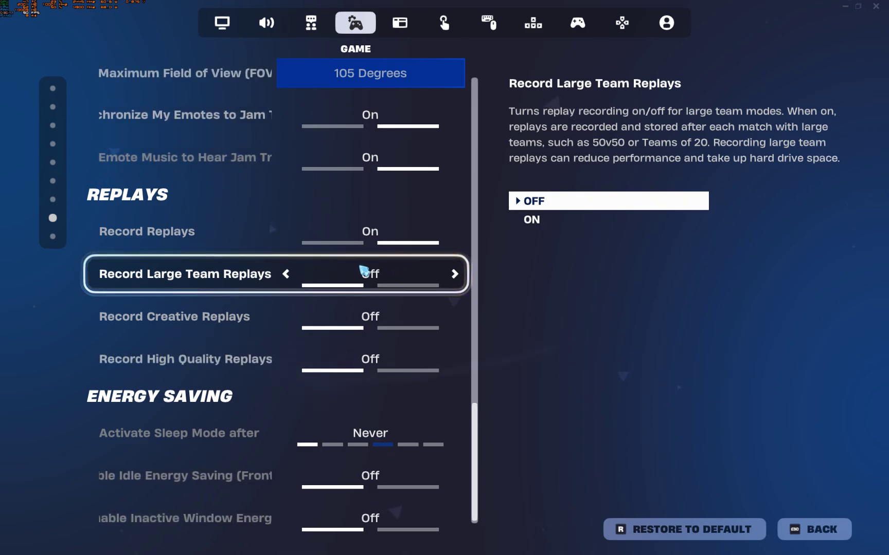
scroll(406, 312, down, 1)
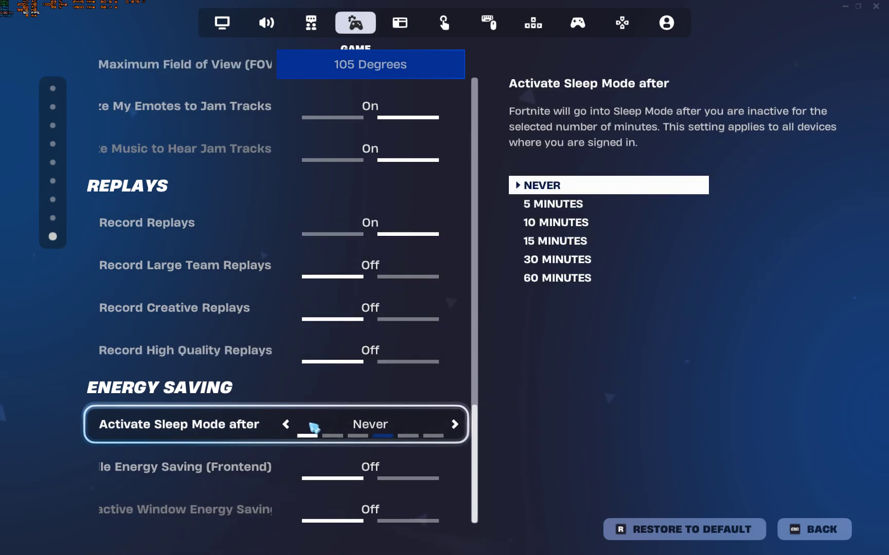
scroll(345, 424, up, 1)
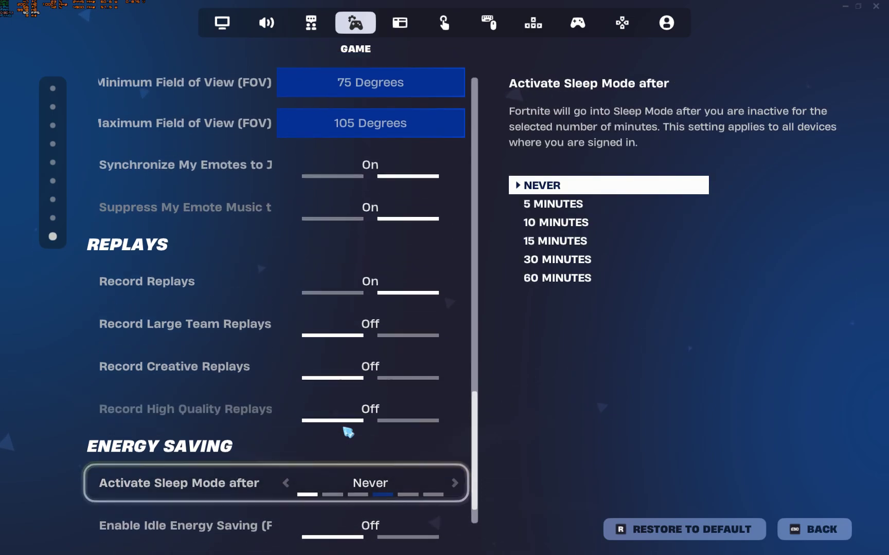
scroll(347, 424, down, 1)
scroll(344, 427, up, 1)
scroll(346, 432, down, 1)
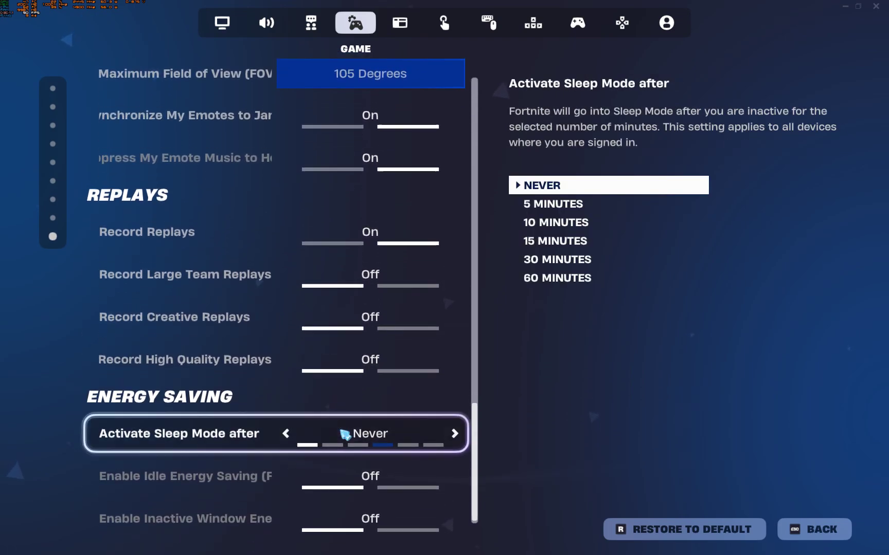
scroll(343, 437, up, 1)
scroll(338, 444, down, 1)
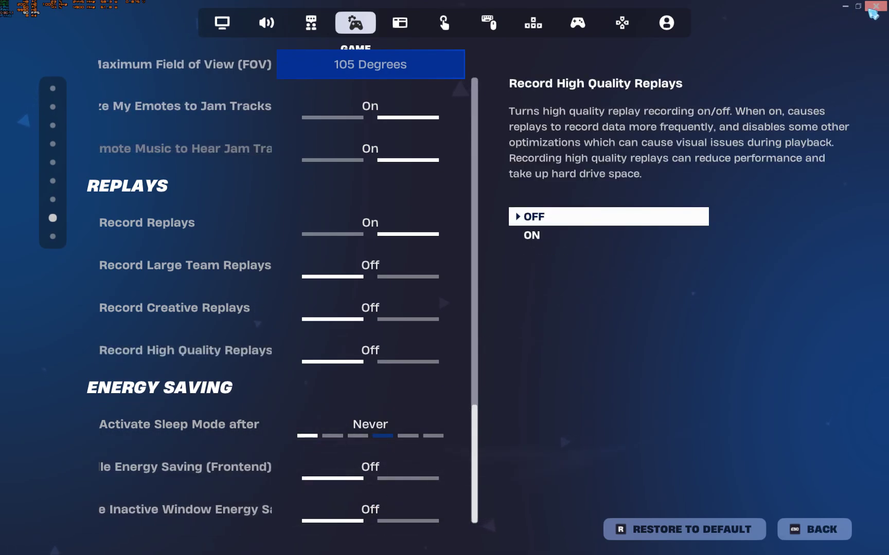
Close the Fortnite window and confirm quitting to return to the Windows desktop
key(super)
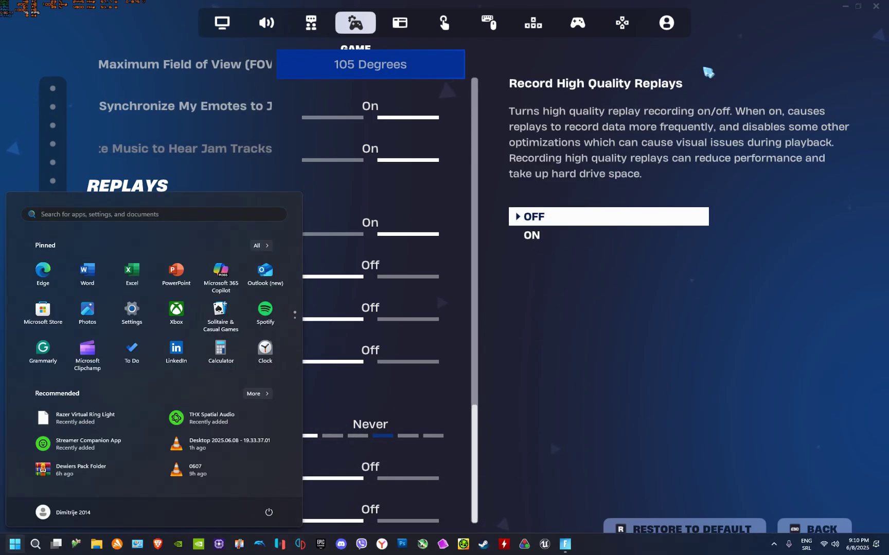
click(876, 6)
click(424, 389)
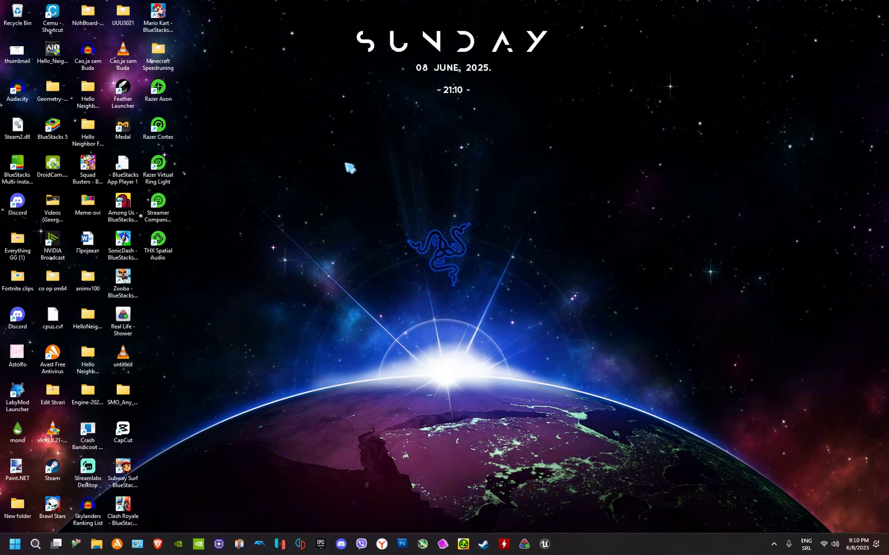
drag(345, 163, 664, 412)
Search Windows for "gaming", open Graphics settings and expand the advanced graphics settings to show hardware-accelerated GPU scheduling
key(super)
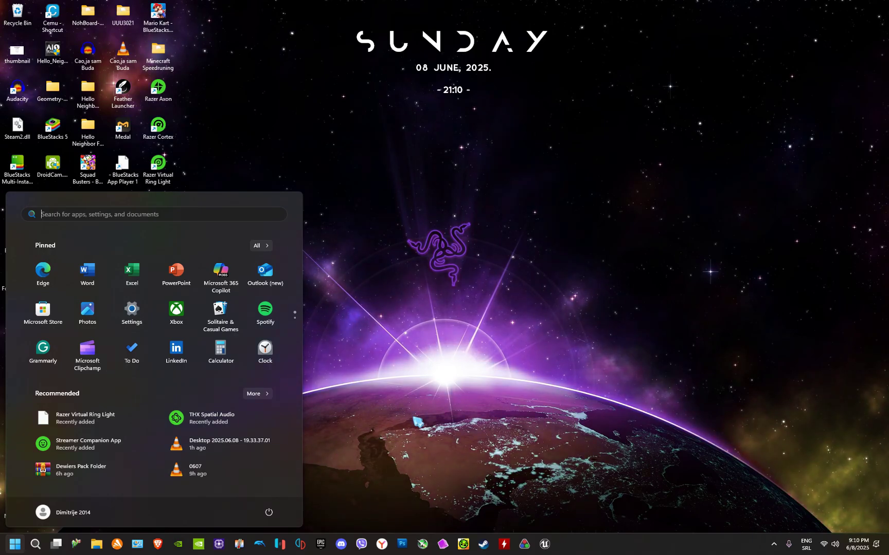
text(gaming)
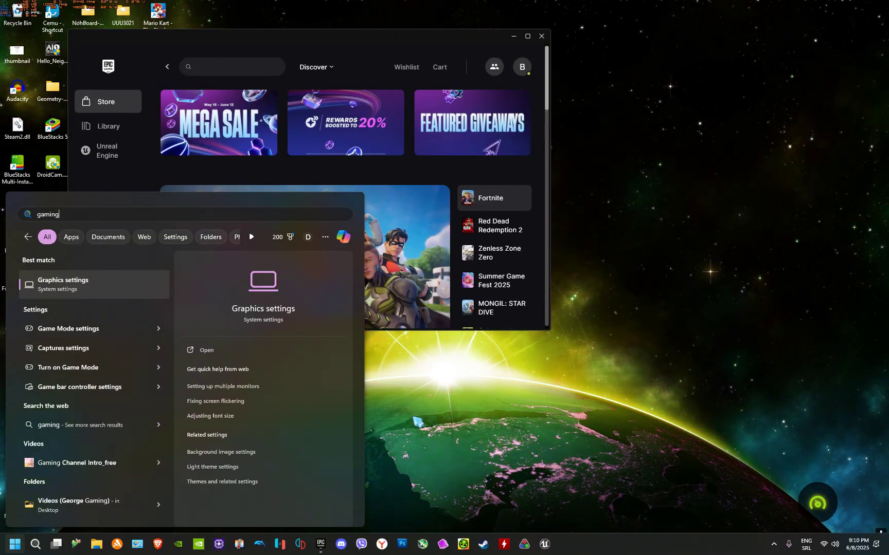
key(Return)
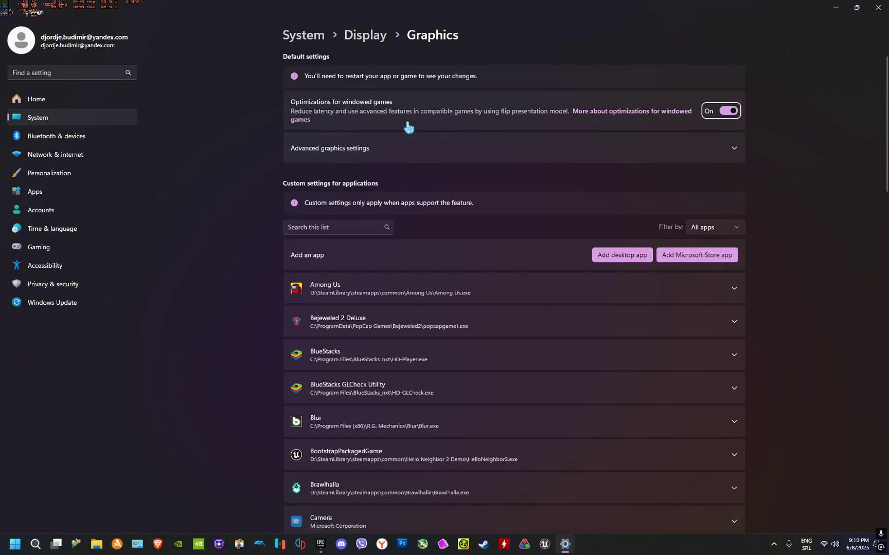
click(349, 159)
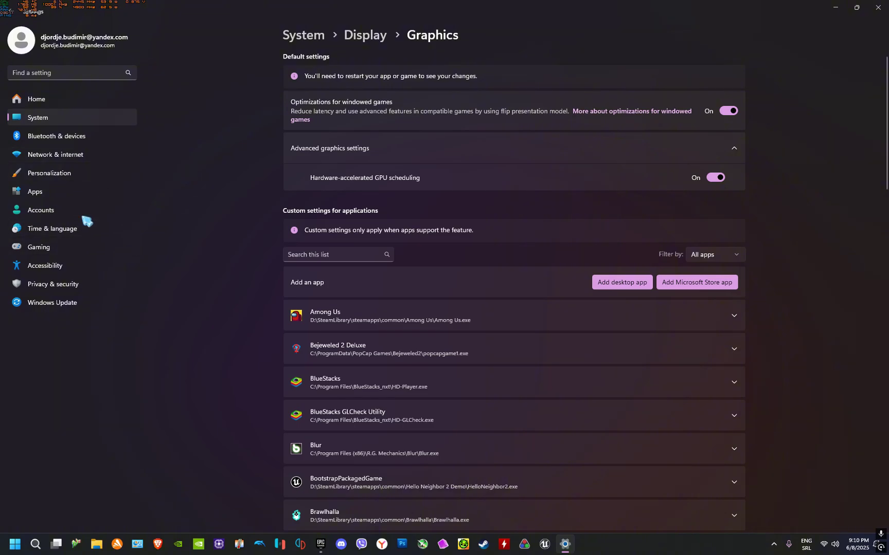
Check the Proxy and VPN pages under Network & internet in Windows Settings
click(78, 156)
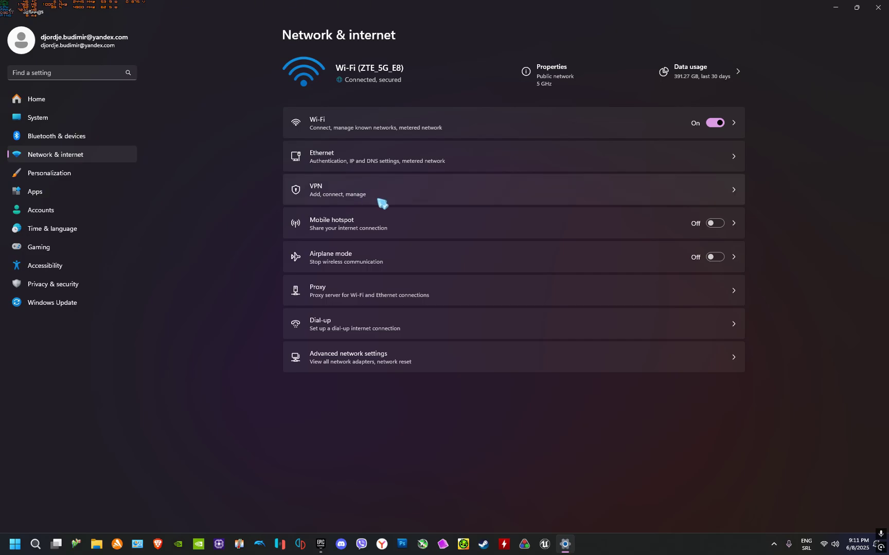
click(393, 294)
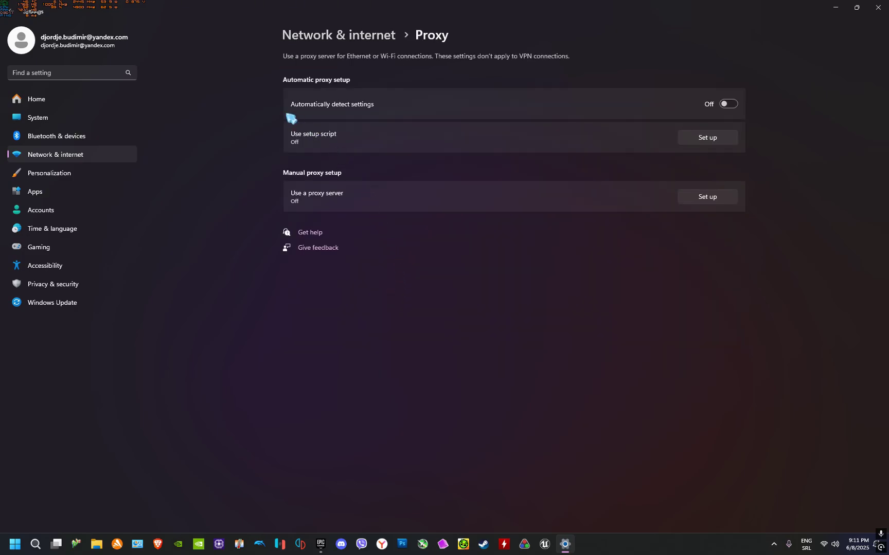
click(14, 8)
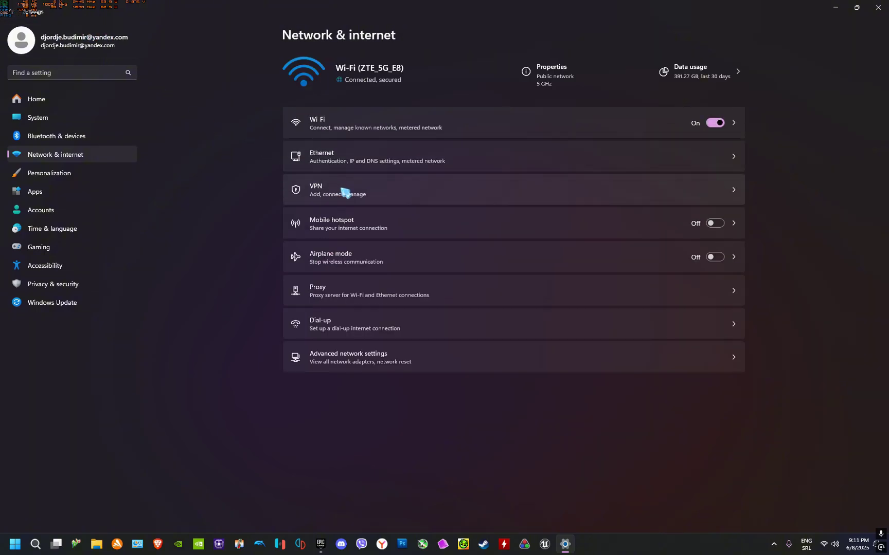
click(369, 184)
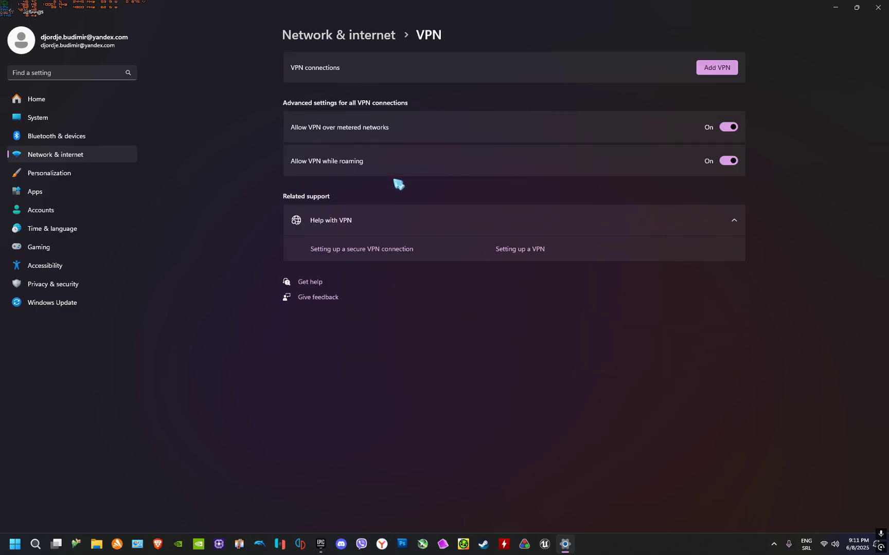
click(17, 11)
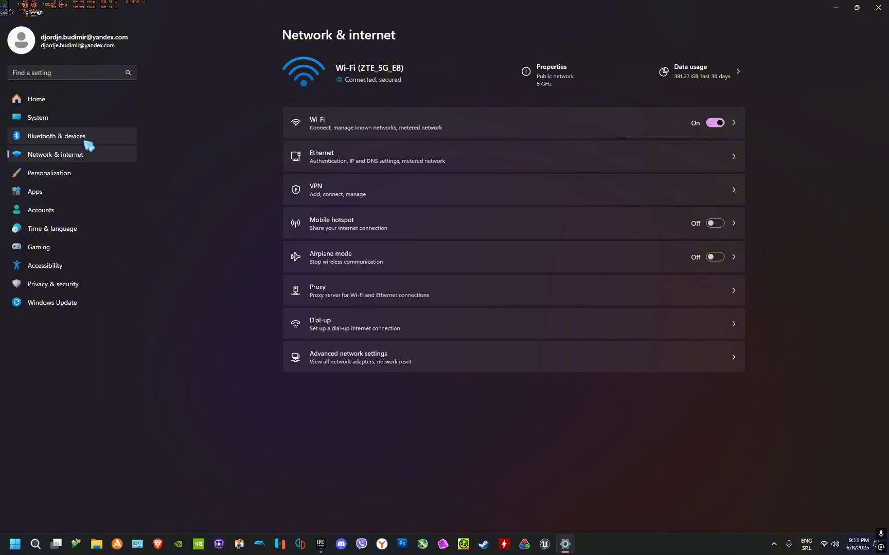
Look through the System settings, search Windows for "notifications" and open Notifications & actions
click(91, 120)
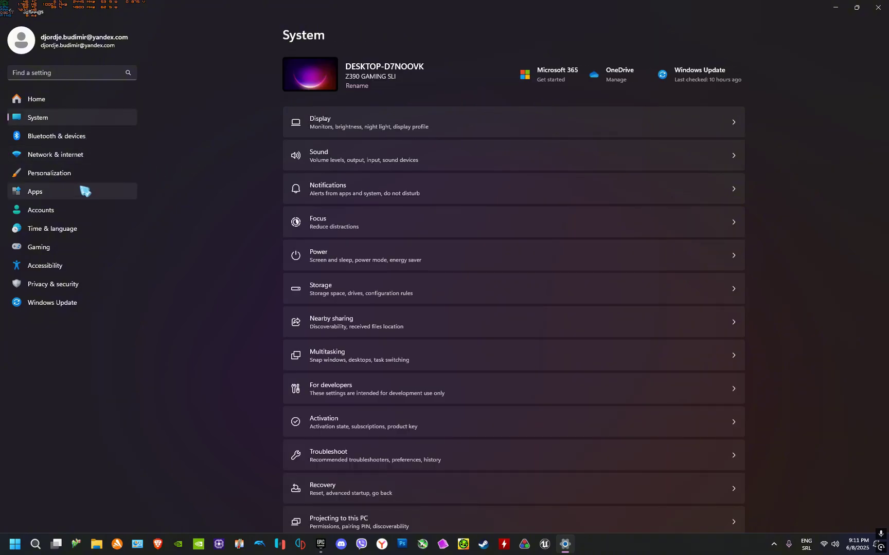
scroll(381, 294, down, 5)
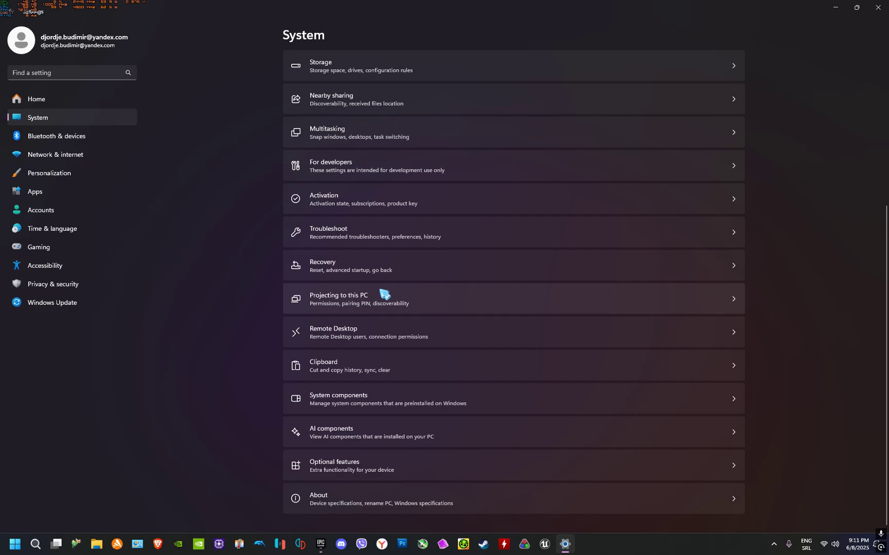
click(15, 544)
text(no)
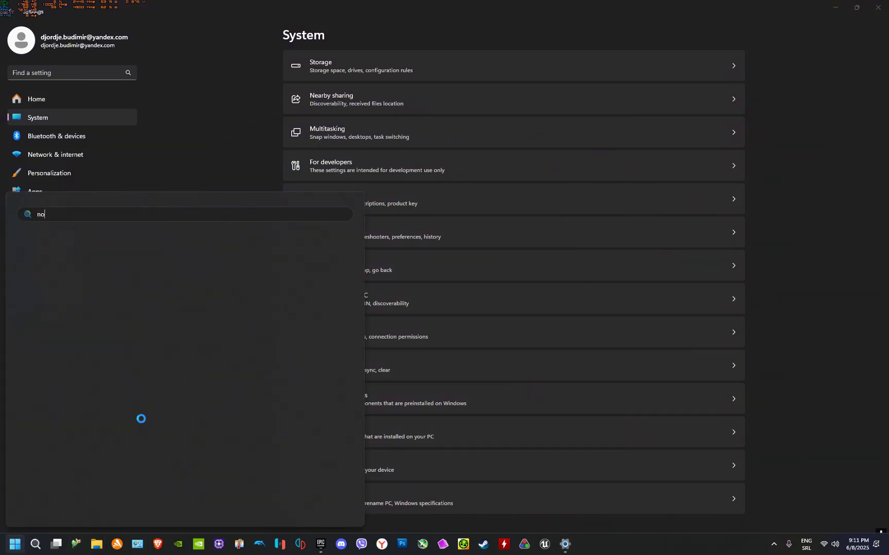
text(tifications)
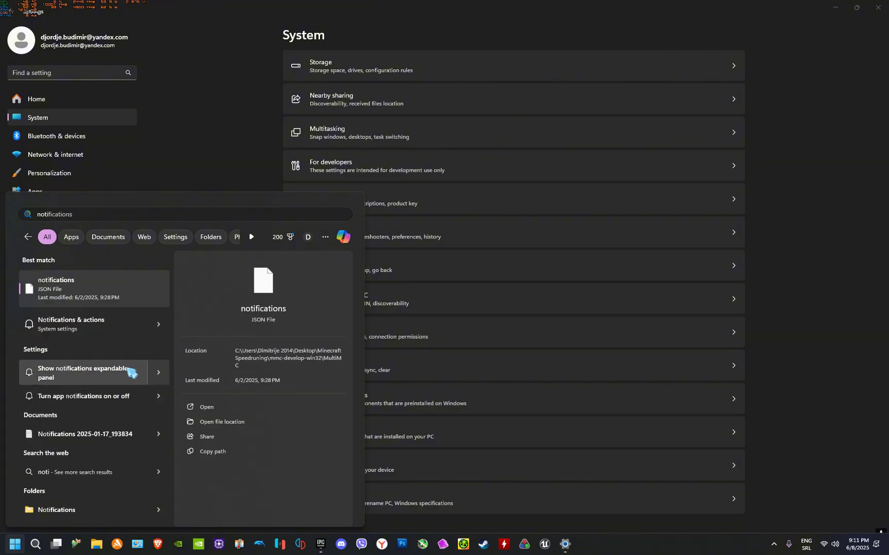
click(135, 329)
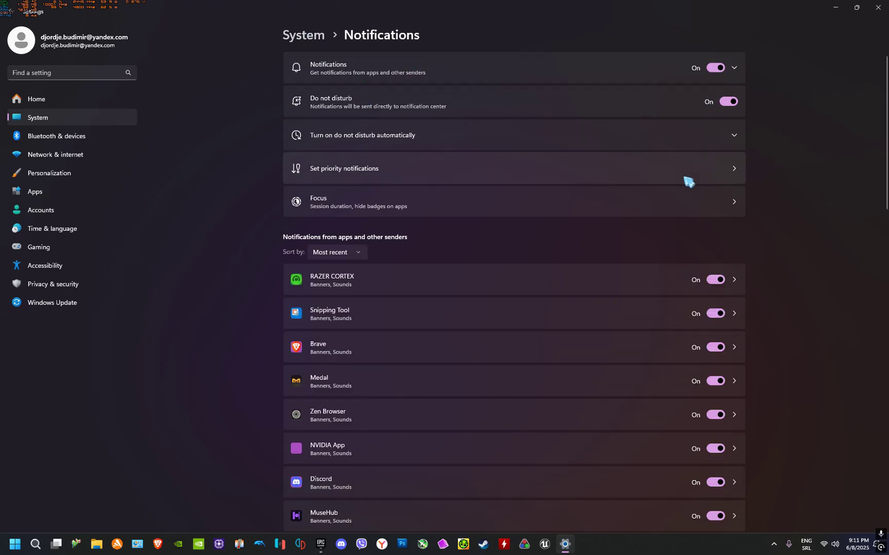
Switch MuseHub's notifications off and back on in the app notification list
scroll(599, 317, down, 2)
scroll(597, 324, down, 2)
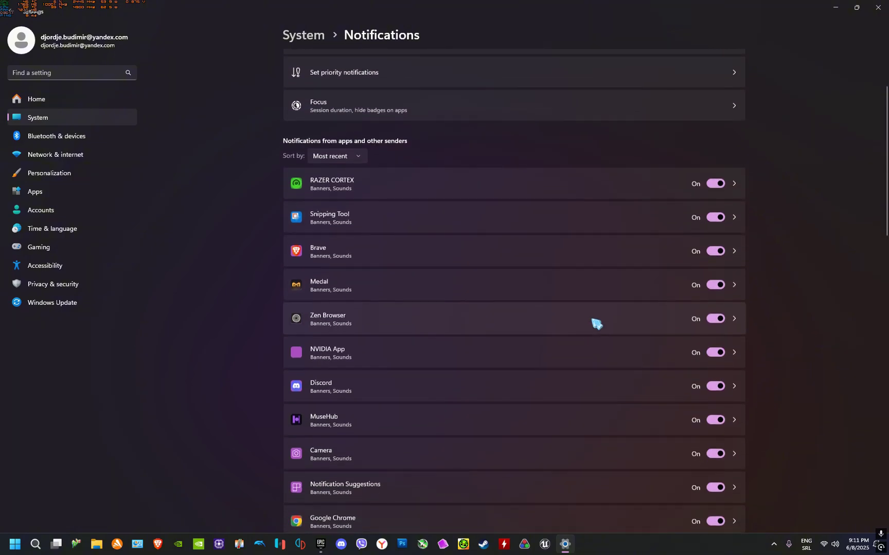
click(715, 419)
click(716, 419)
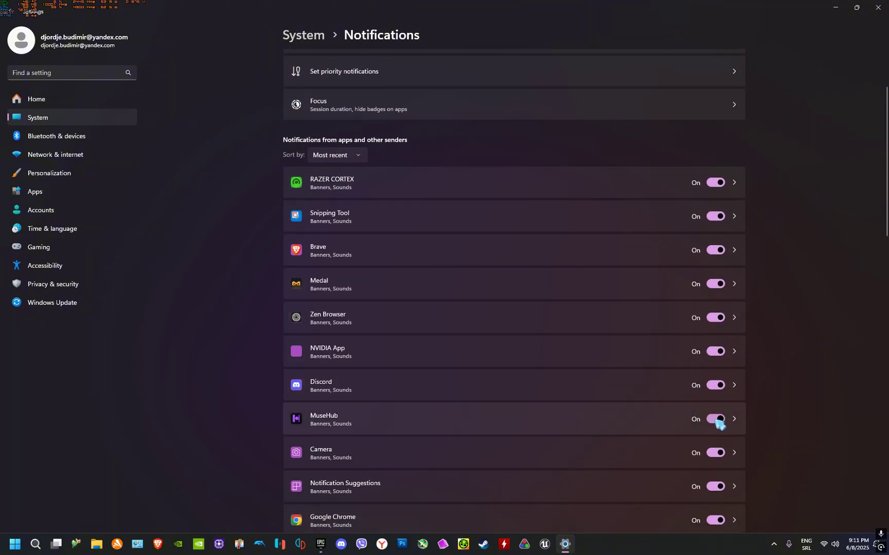
Turn off notifications from BlueStacks Services and Setup (via Phone Link) in the app list
scroll(720, 424, down, 7)
scroll(766, 357, down, 20)
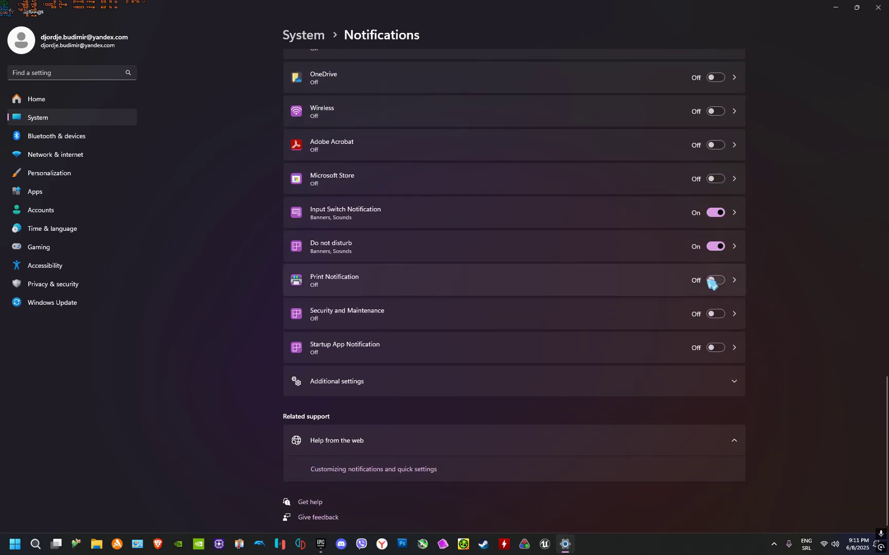
scroll(712, 283, up, 7)
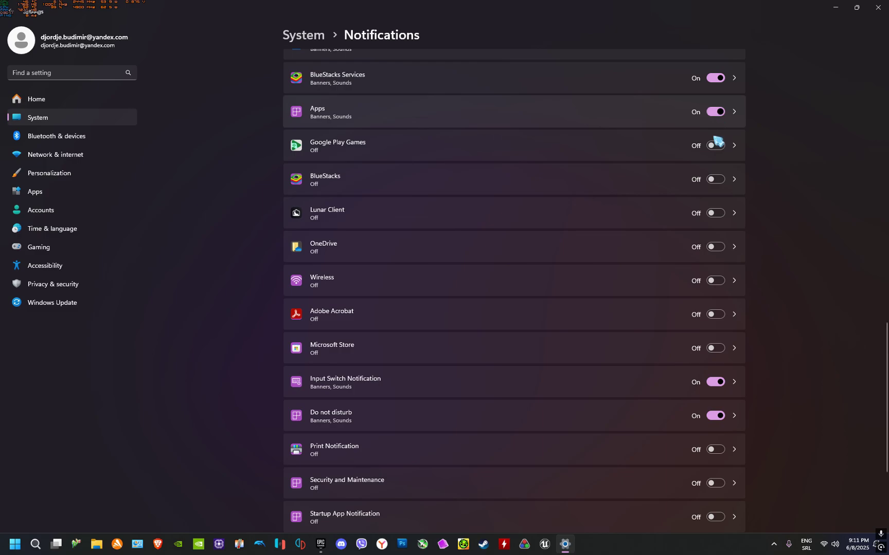
scroll(717, 142, up, 3)
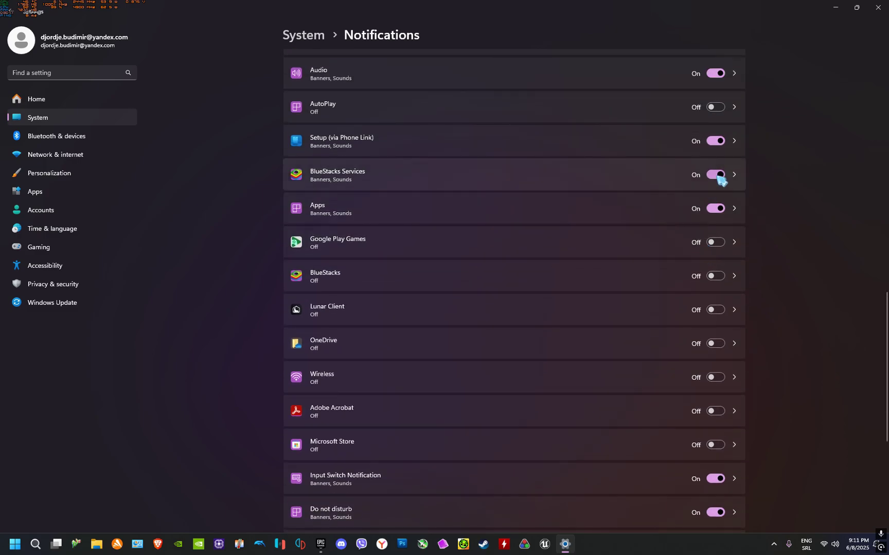
click(716, 175)
click(720, 145)
scroll(721, 145, up, 1)
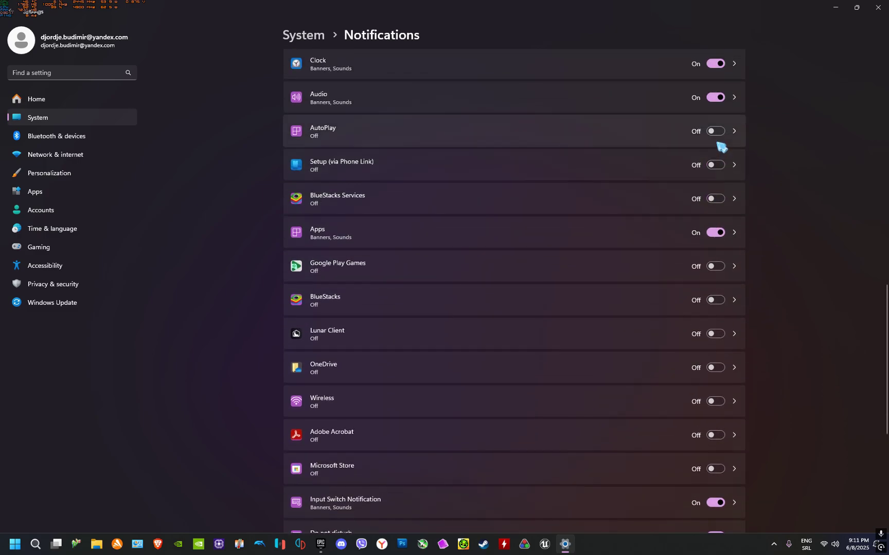
Turn off notifications from the Clock app
scroll(720, 114, up, 2)
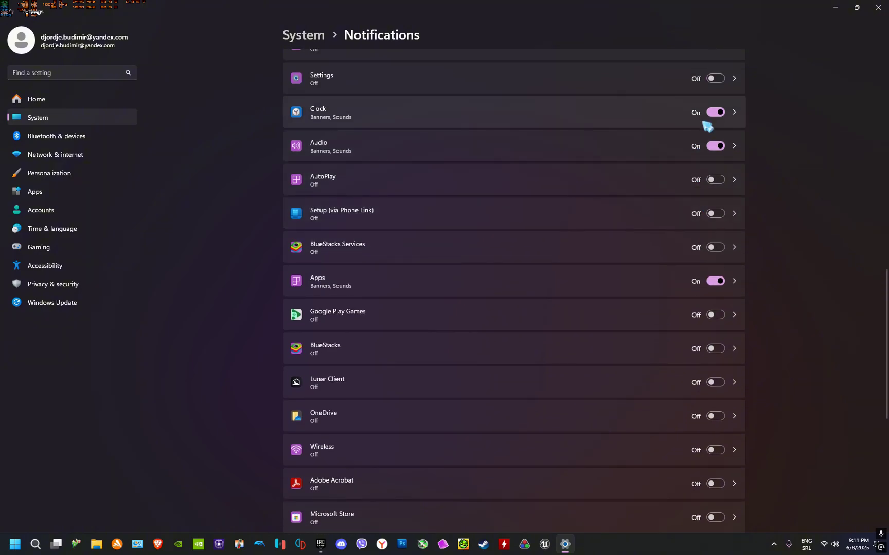
scroll(707, 154, up, 1)
scroll(720, 185, up, 1)
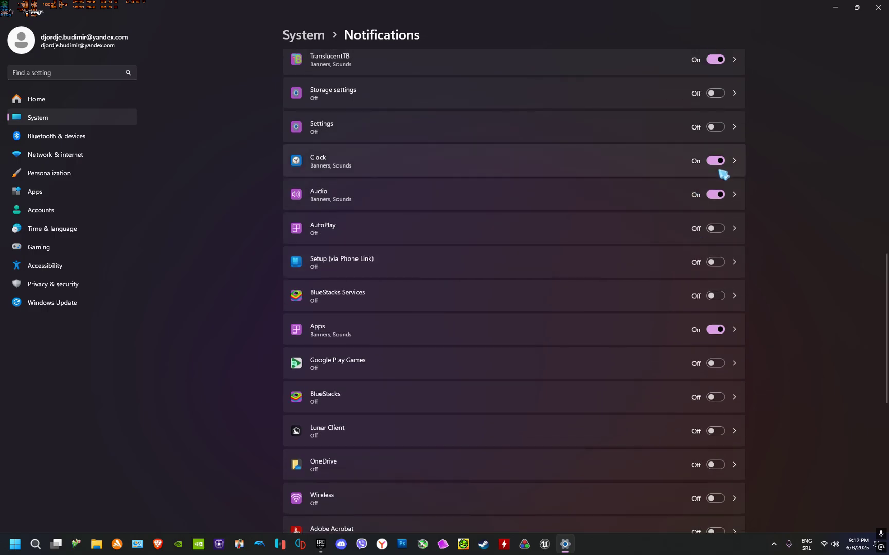
click(720, 169)
scroll(718, 204, up, 4)
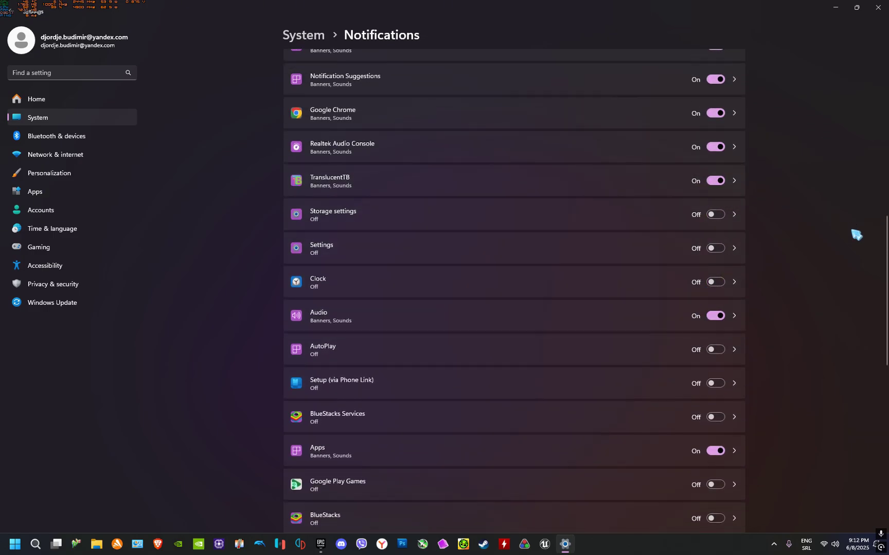
scroll(843, 128, up, 10)
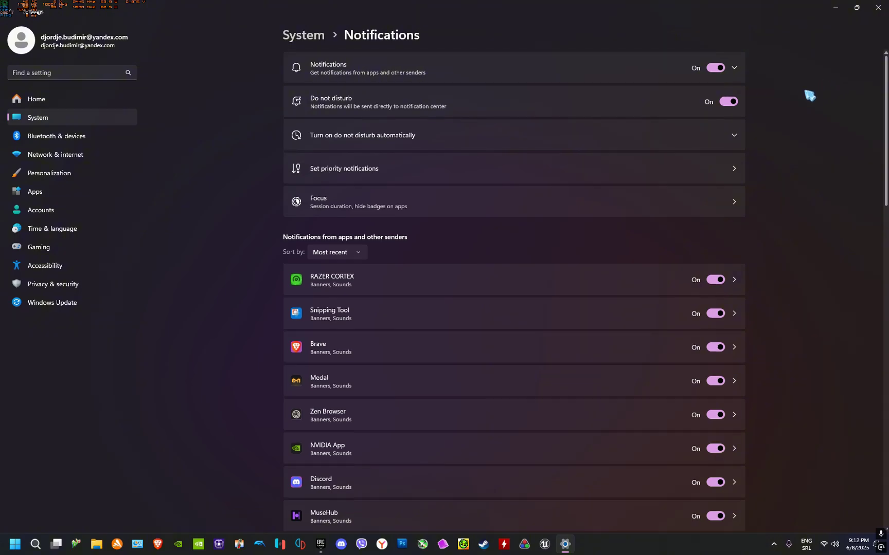
Switch Do not disturb off and back on in the notification settings
scroll(802, 94, down, 1)
scroll(796, 95, up, 2)
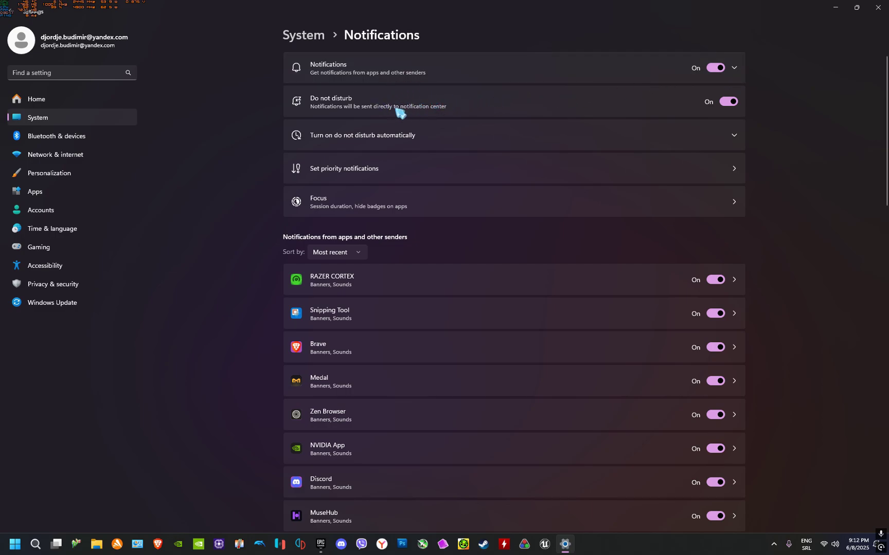
click(731, 102)
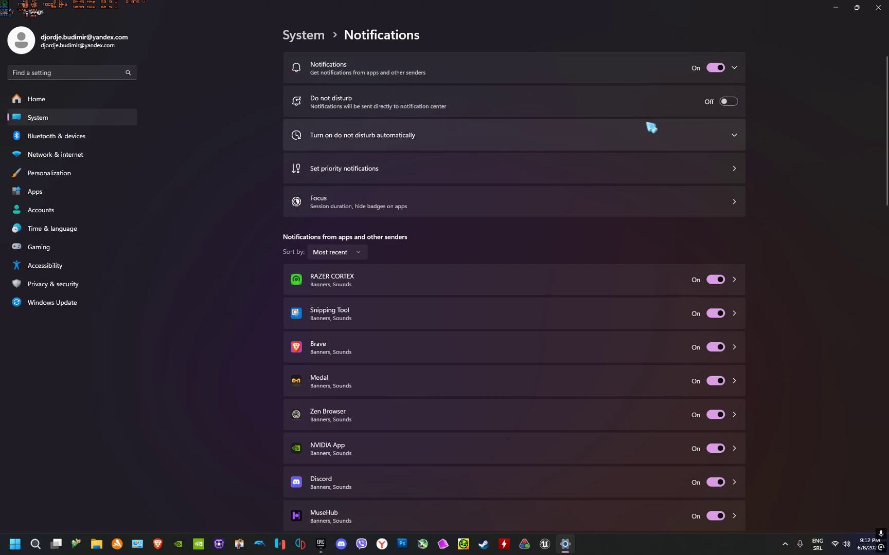
click(729, 102)
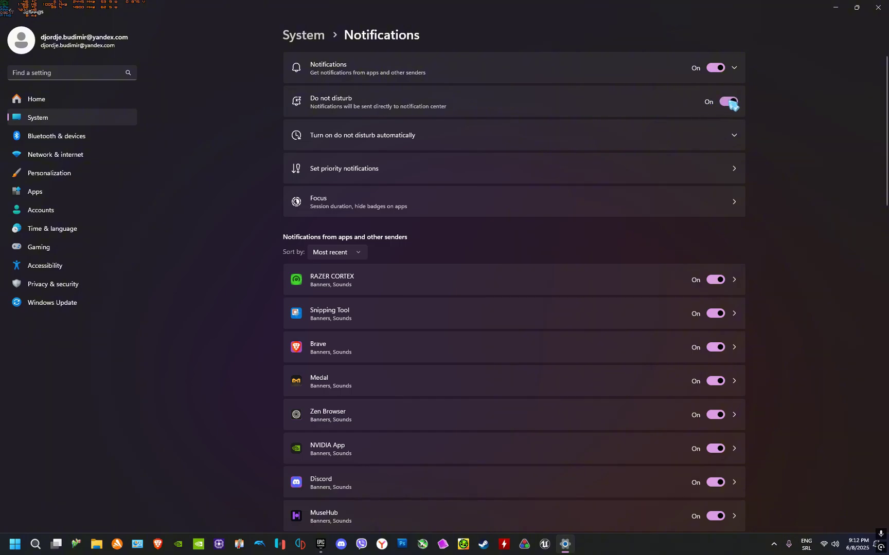
click(729, 102)
click(729, 102)
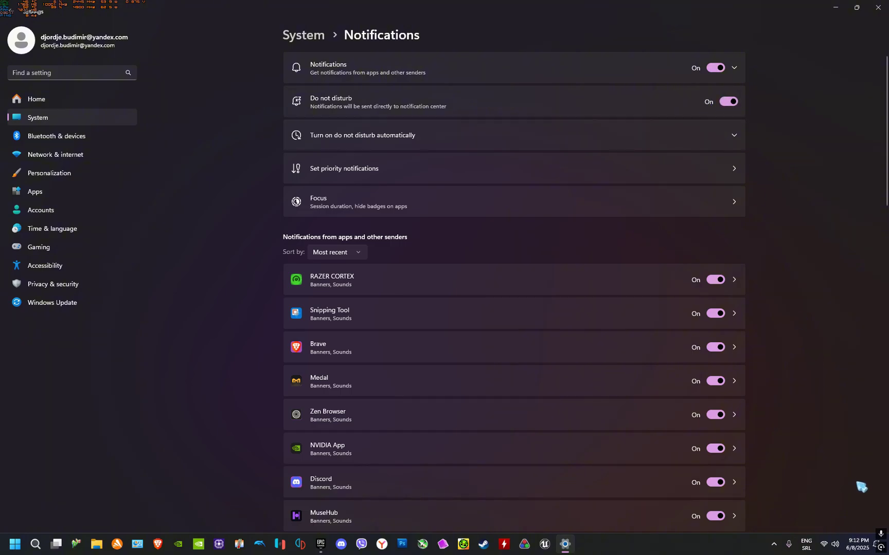
Toggle Do not disturb several times, leaving it off
click(879, 548)
click(779, 142)
click(731, 103)
click(730, 106)
click(729, 106)
click(730, 106)
click(730, 106)
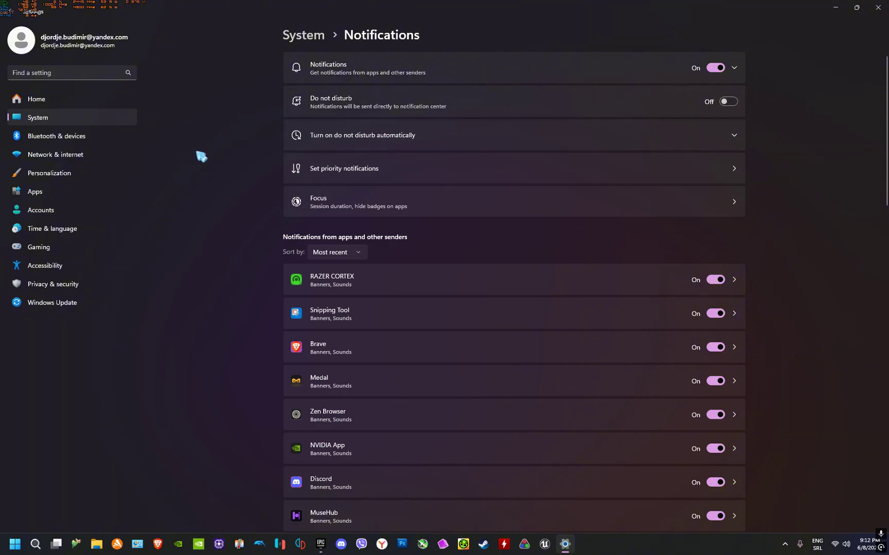
Open the Gaming settings and turn on Game Mode
click(77, 150)
click(75, 190)
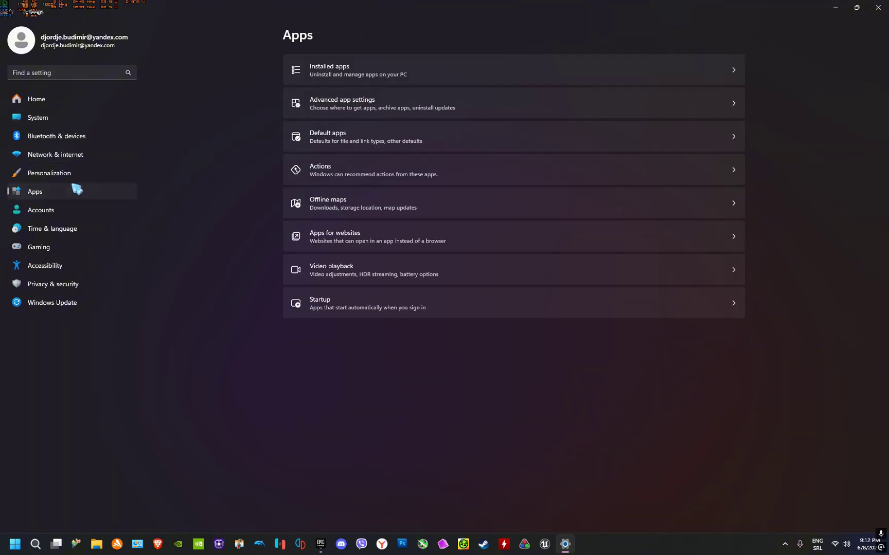
click(100, 174)
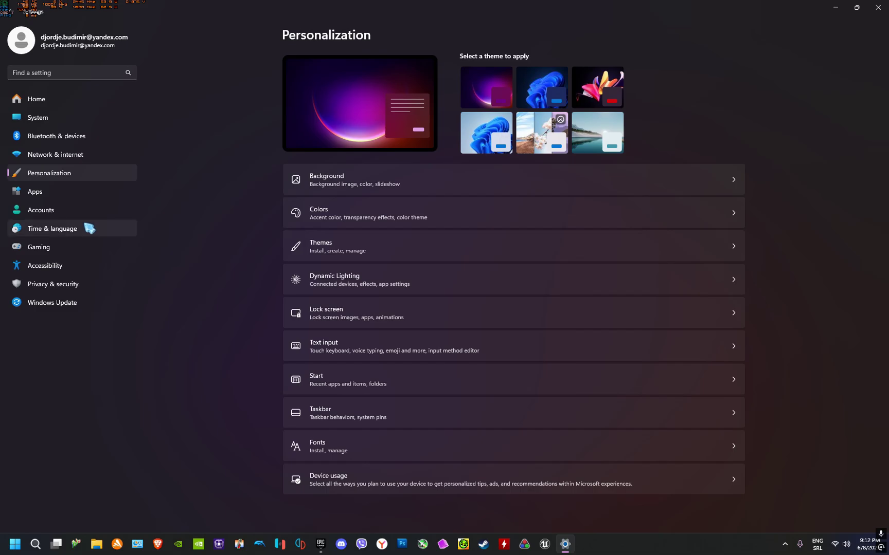
click(86, 252)
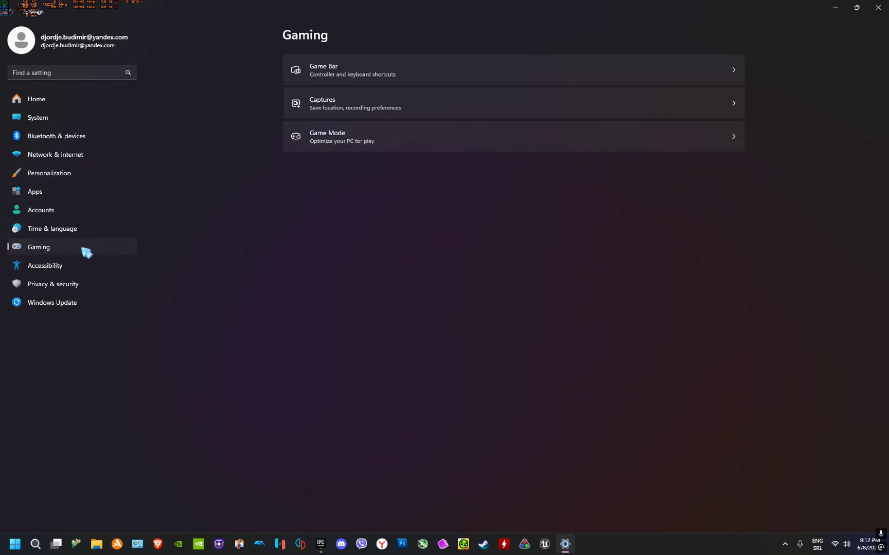
click(316, 135)
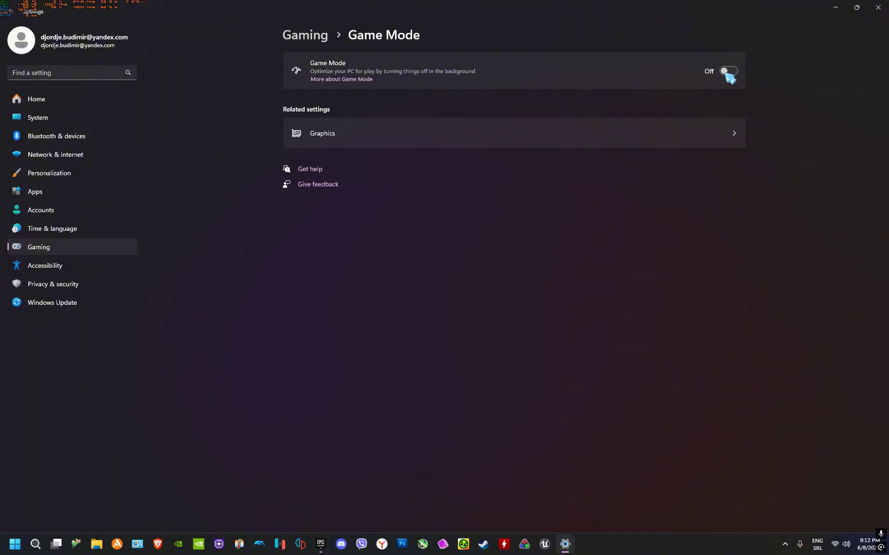
click(728, 72)
Examine the related Graphics settings, then the Game Bar and Captures settings under Gaming
click(412, 135)
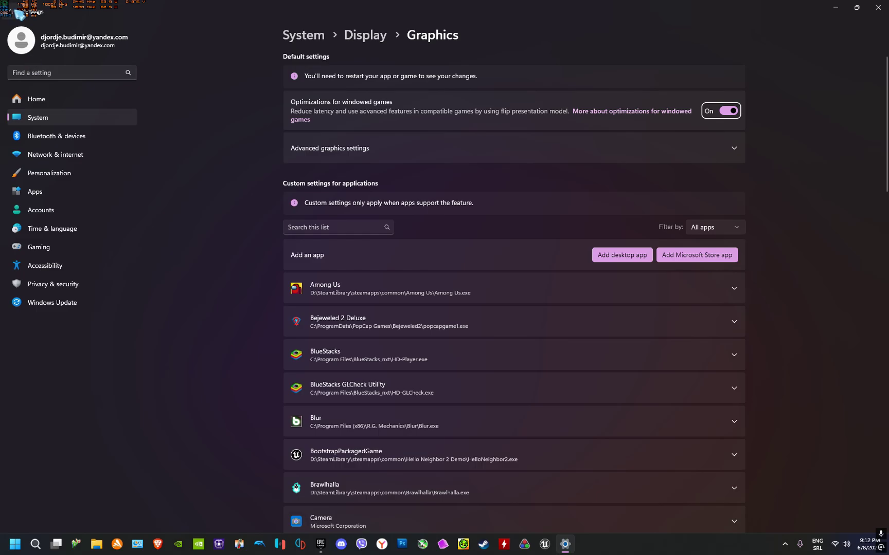
click(9, 9)
click(10, 10)
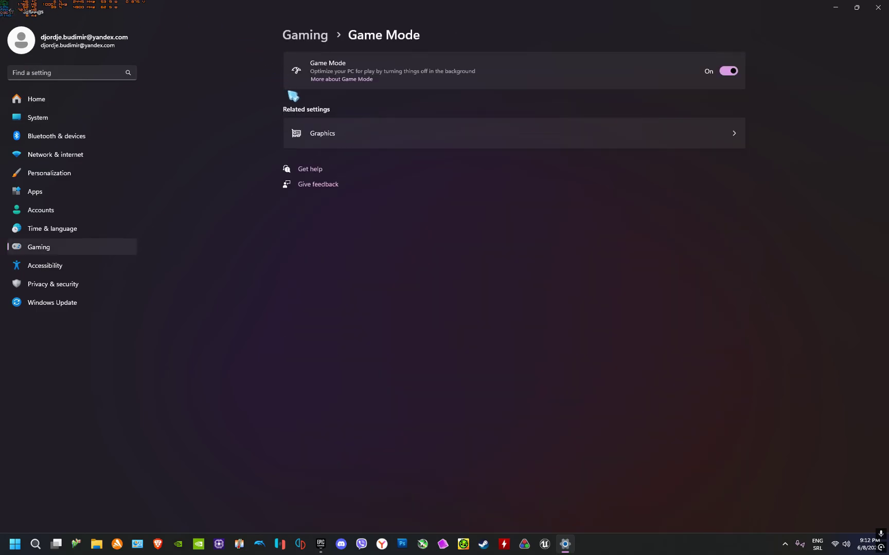
click(7, 10)
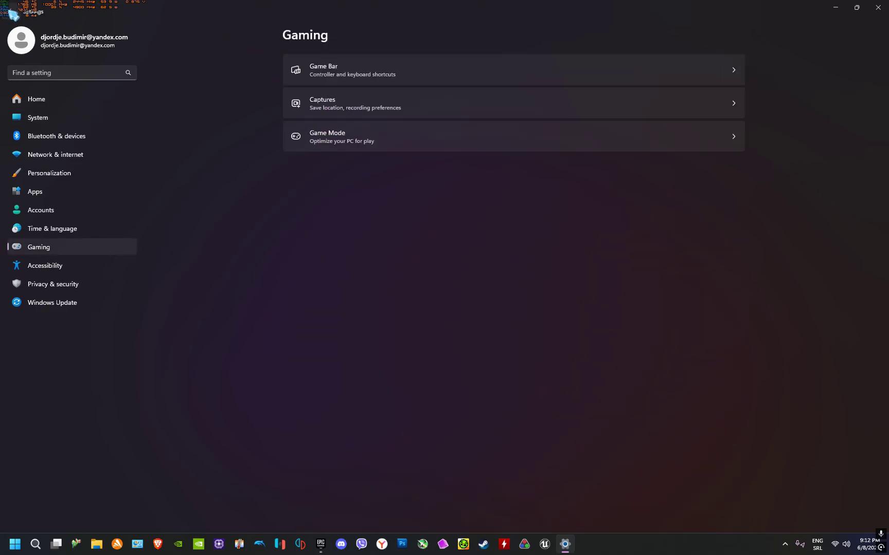
click(367, 69)
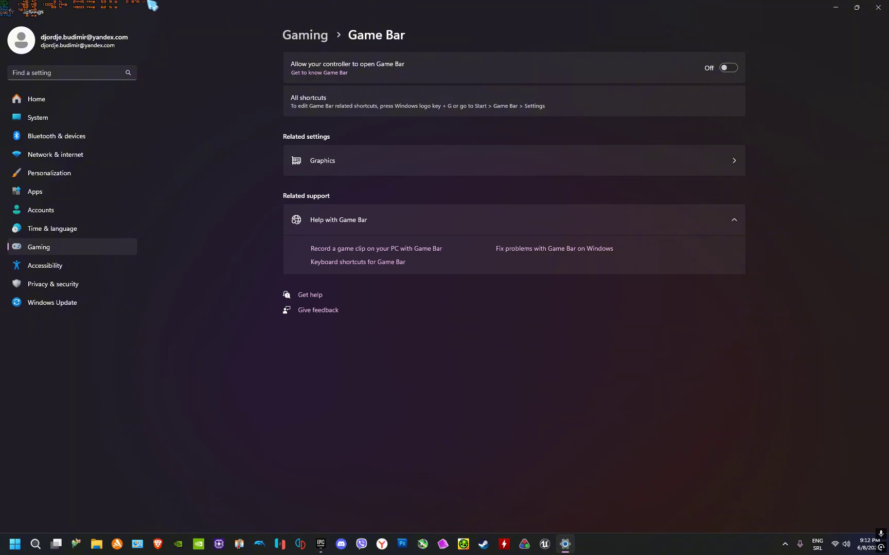
click(9, 9)
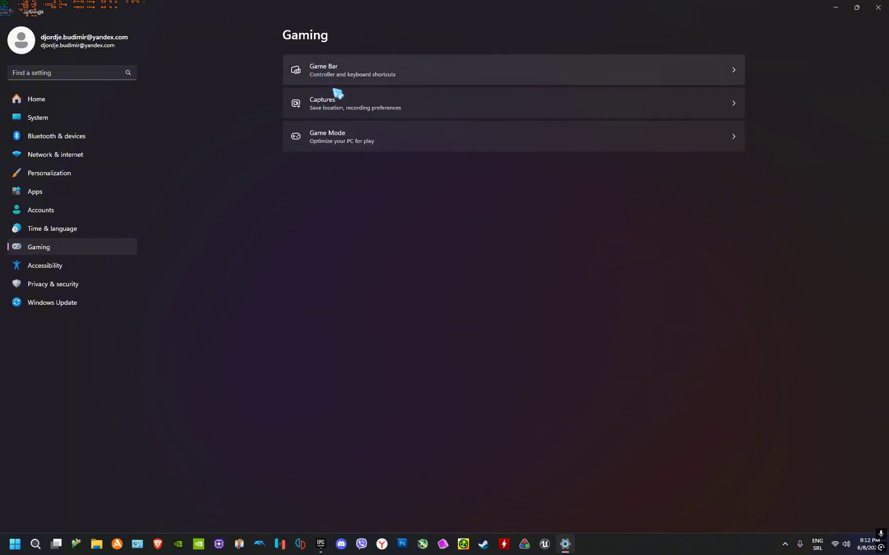
click(523, 95)
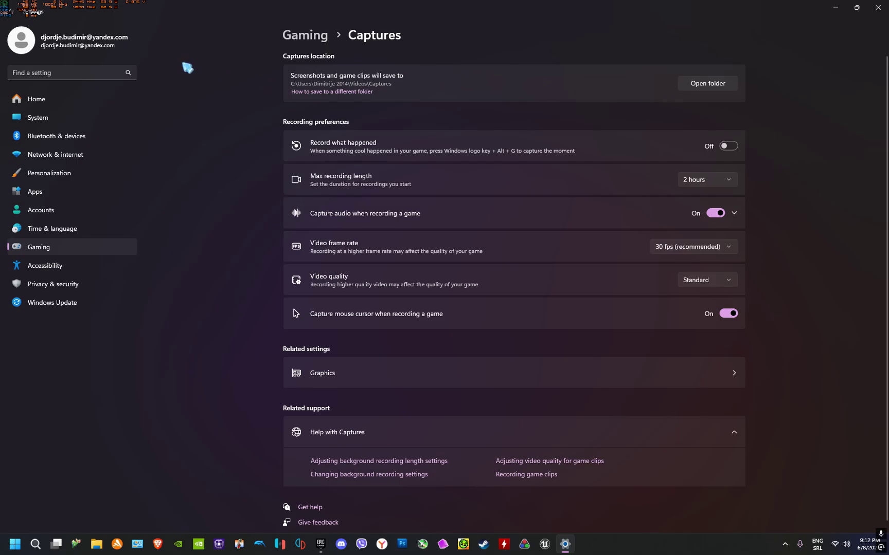
click(8, 10)
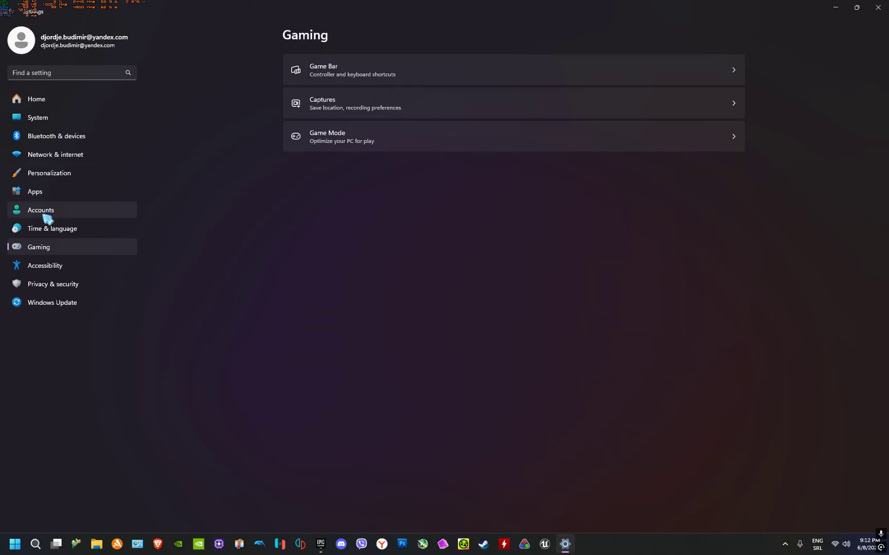
Search Windows for "mouse settings" and open the additional mouse settings
click(51, 266)
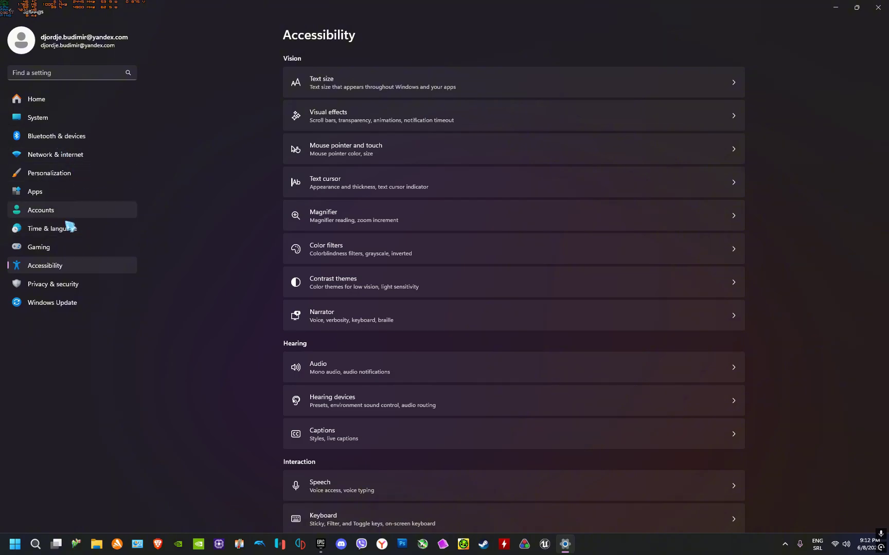
key(super)
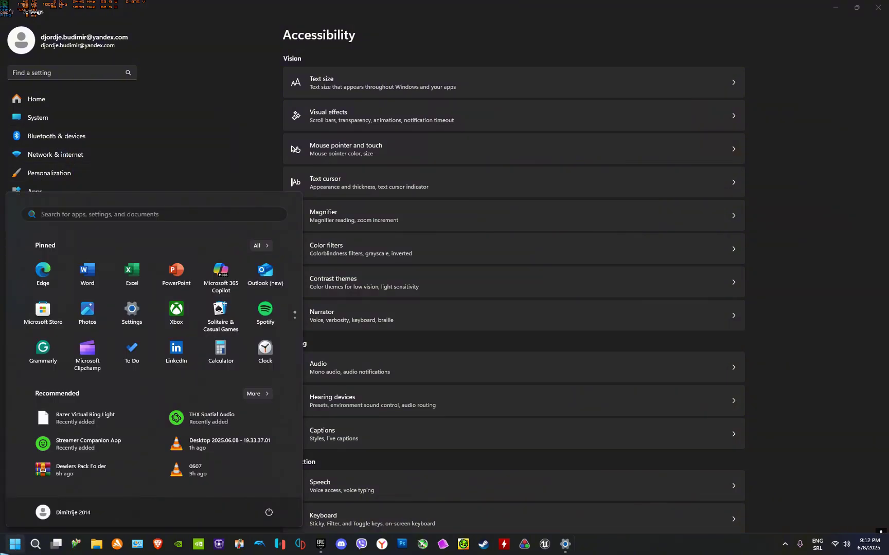
text(mouse settings)
key(Return)
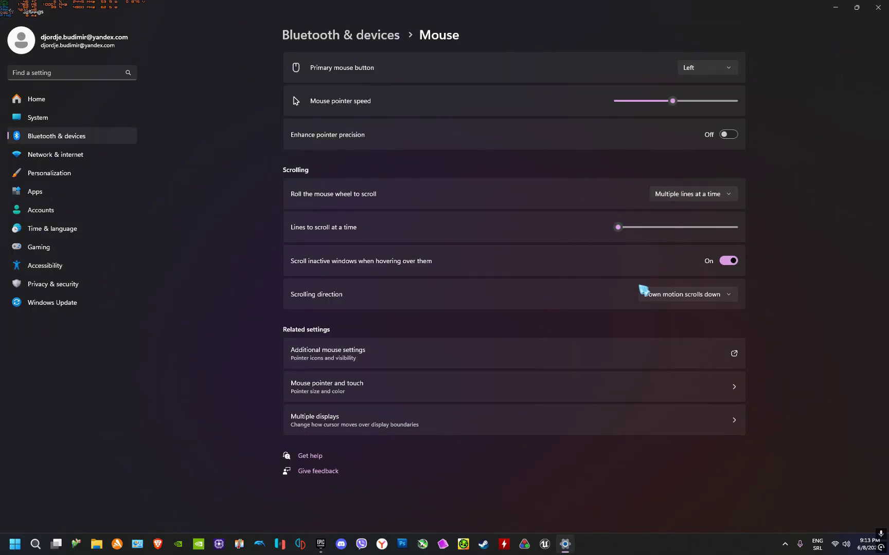
click(563, 361)
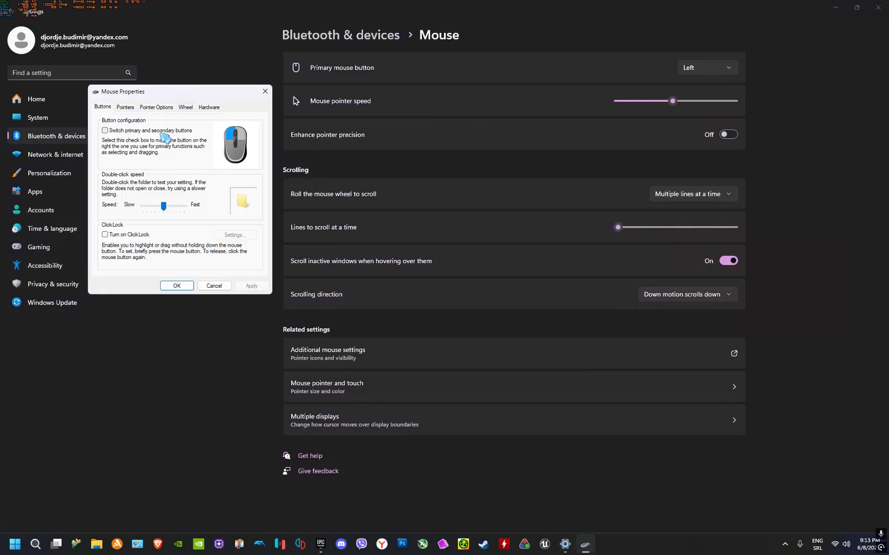
Review the pointer, wheel, hardware and button settings in Mouse Properties, apply them and close the dialog
click(147, 109)
click(126, 108)
click(160, 108)
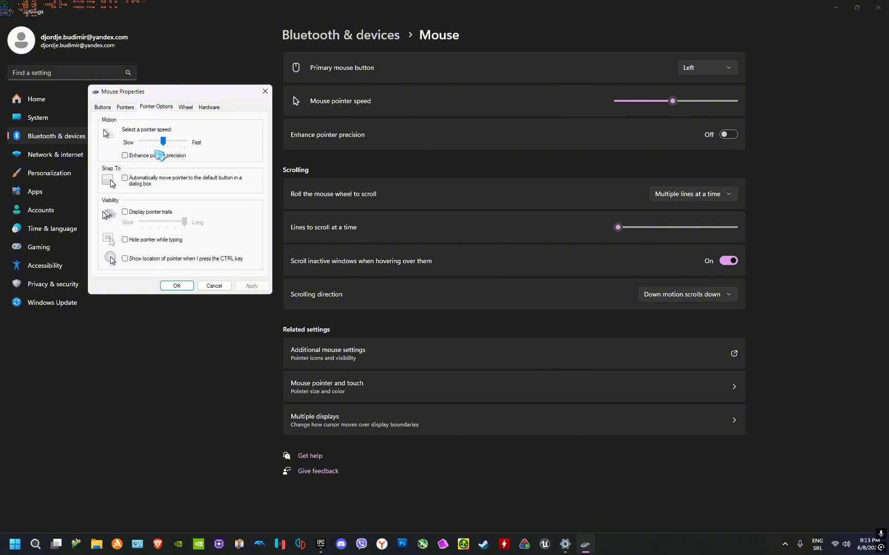
click(132, 108)
click(184, 107)
click(207, 107)
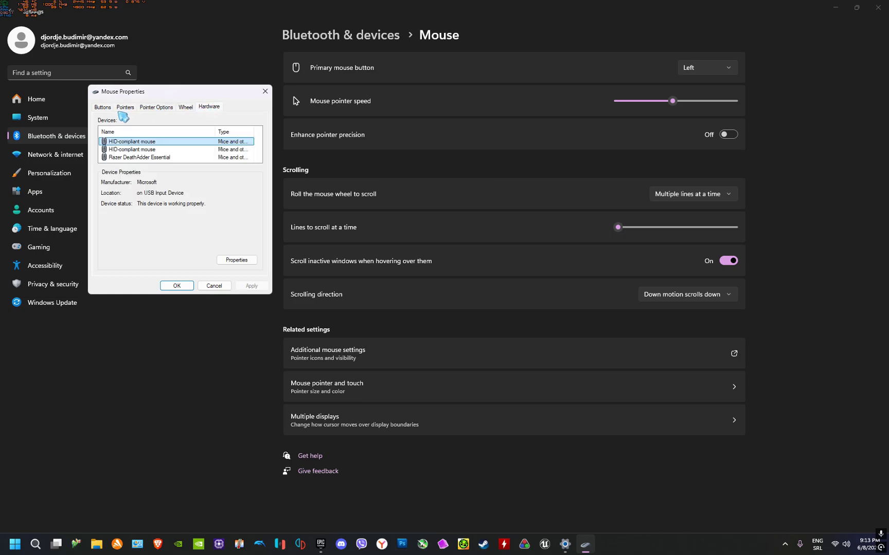
click(191, 107)
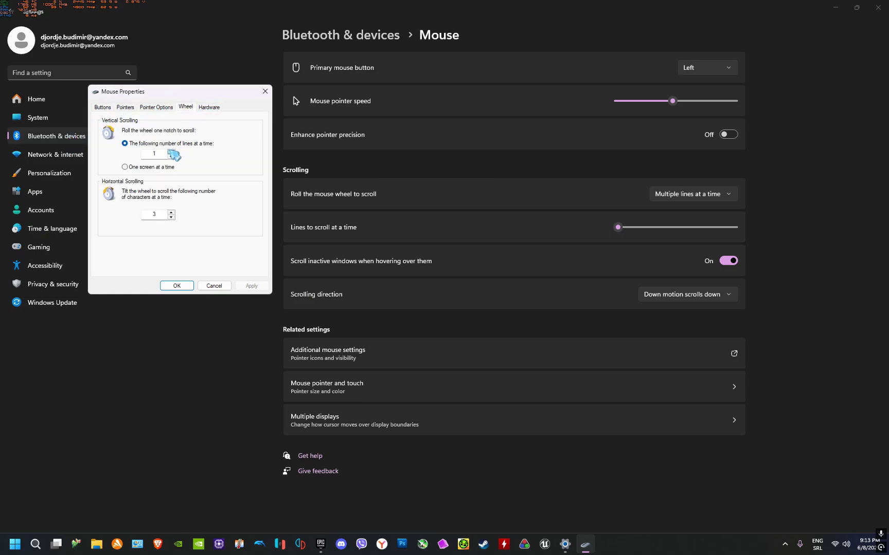
click(102, 108)
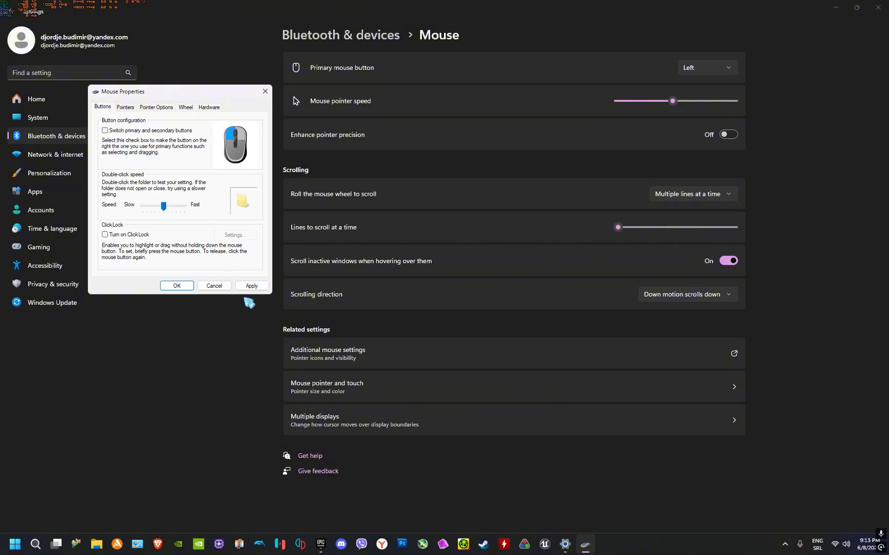
click(263, 284)
key(Escape)
Switch to the Epic Games Launcher, maximize its window and open the Library
click(319, 543)
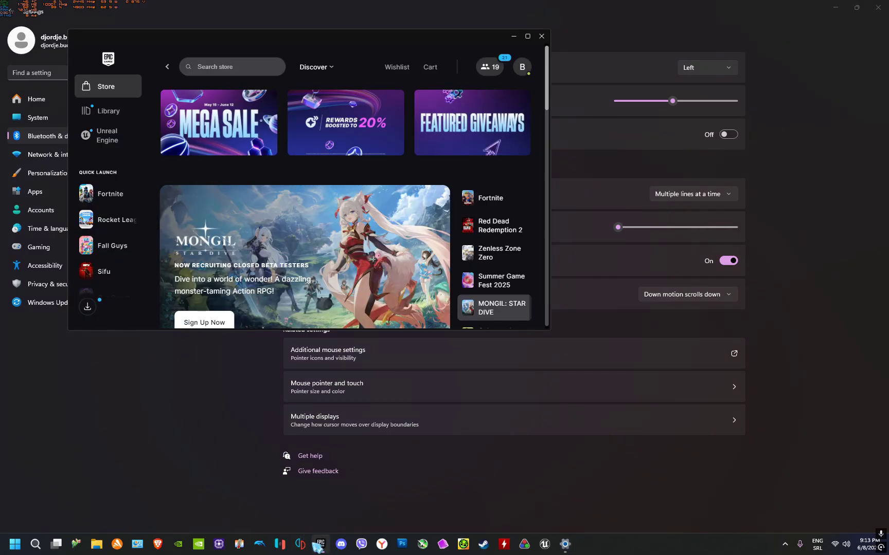
click(528, 36)
click(83, 118)
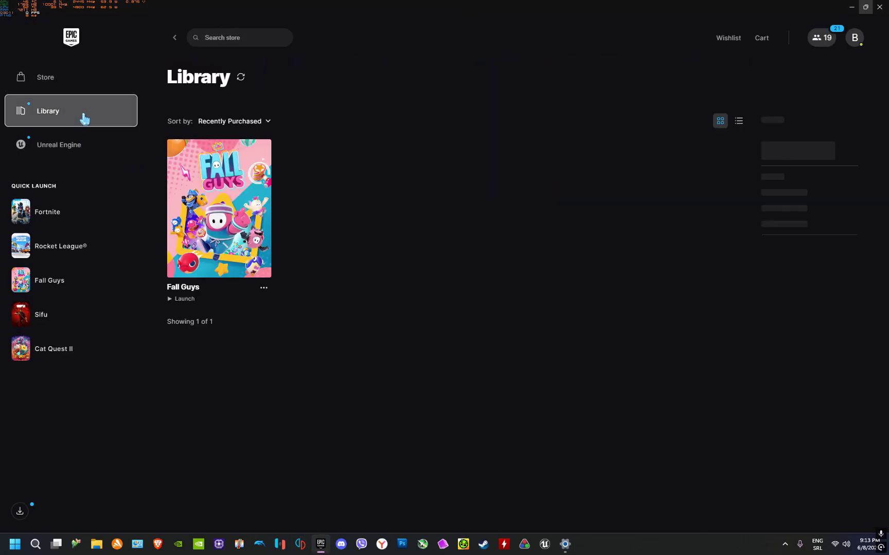
Look through the Favorites and Mita collections in the library and return to All
click(207, 123)
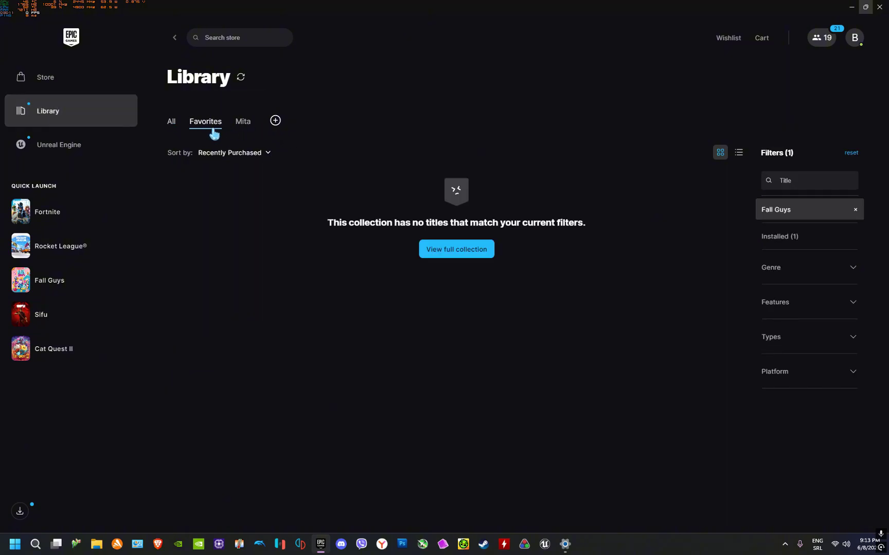
click(245, 128)
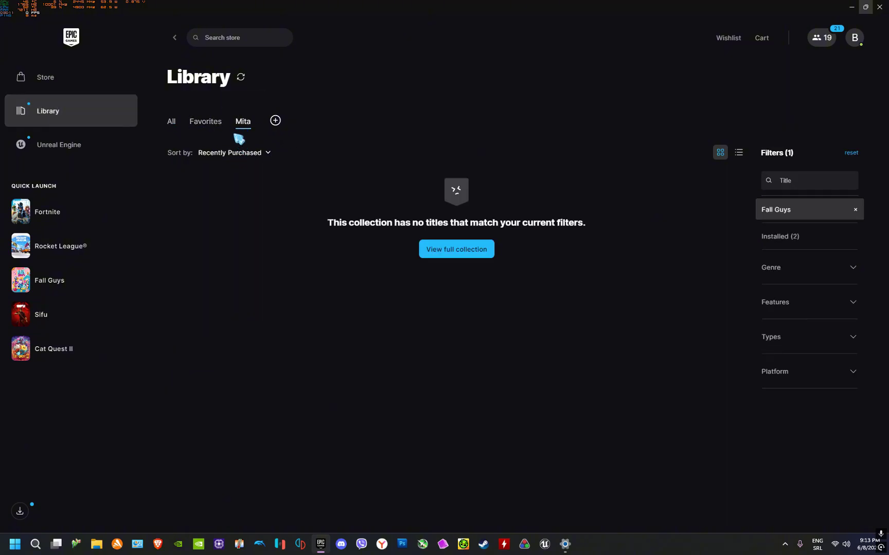
click(215, 125)
click(172, 122)
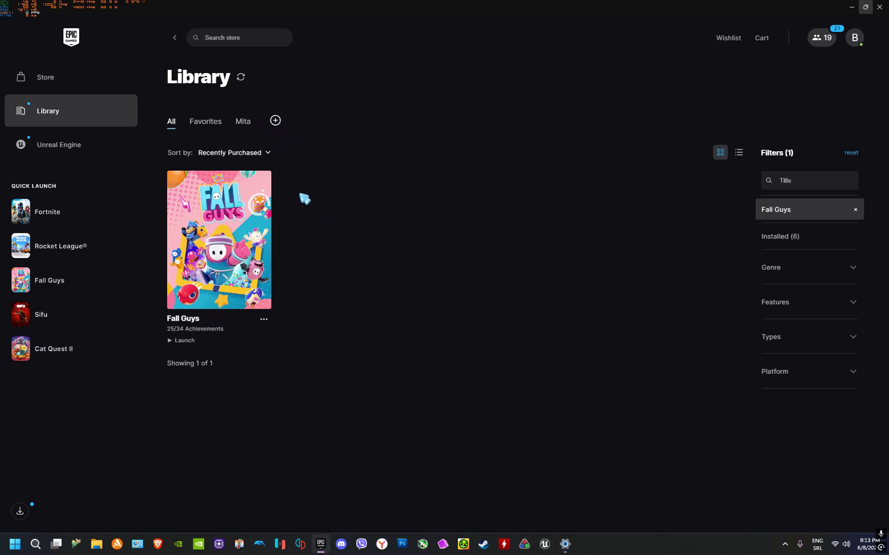
Sort the library by Time Played, change the order to Alphabetical Z-A and reopen the sort options
click(263, 153)
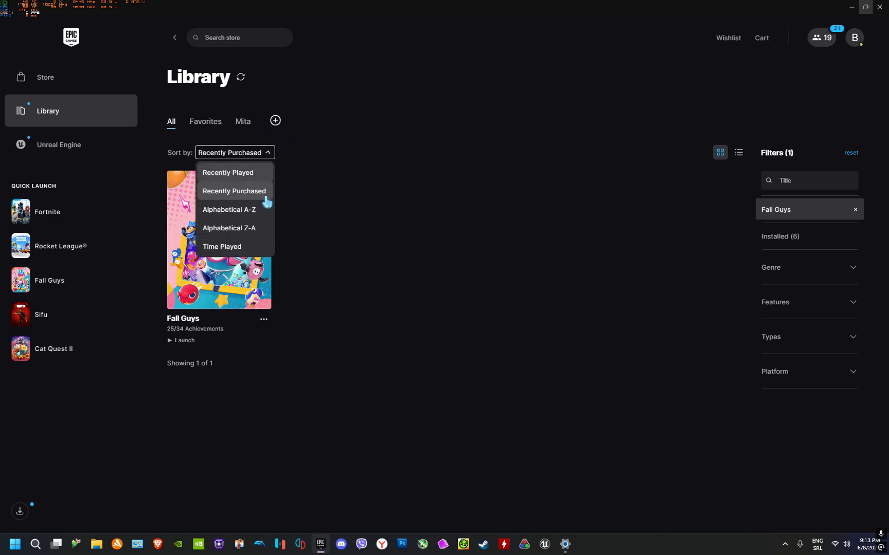
click(248, 247)
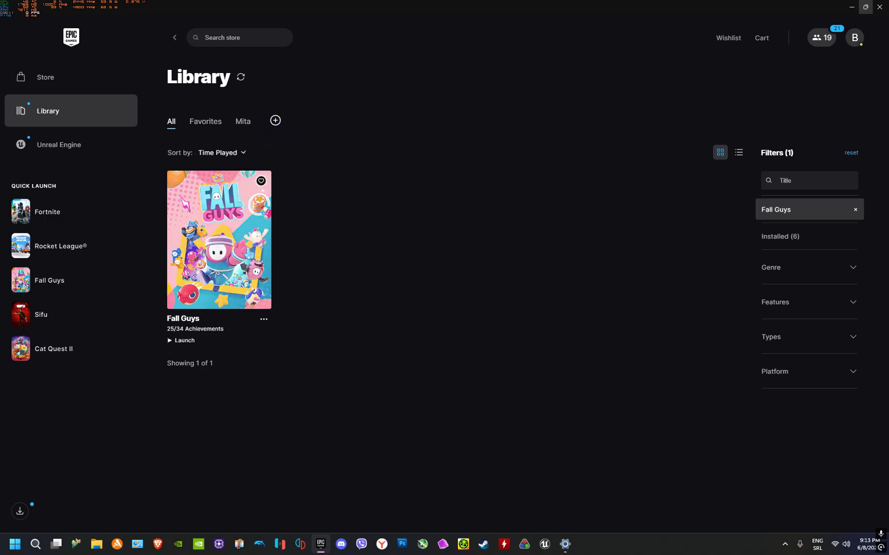
click(234, 153)
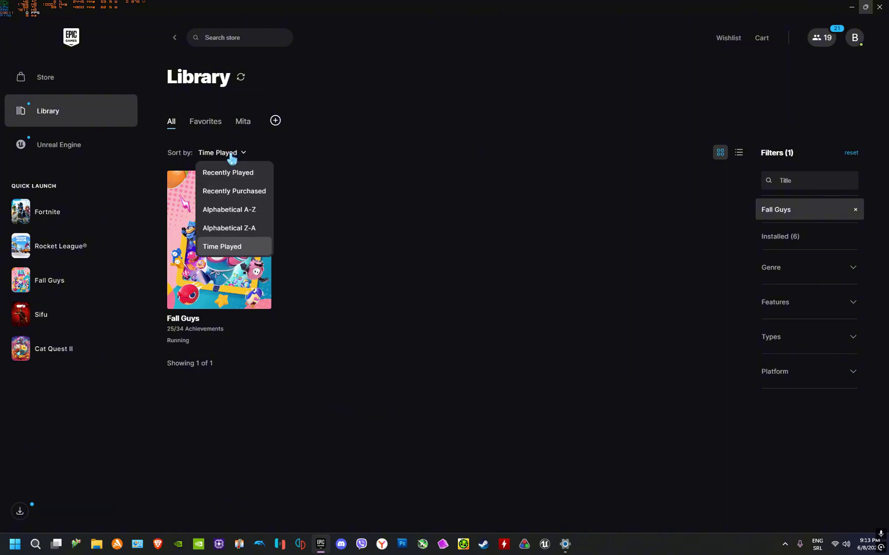
click(254, 233)
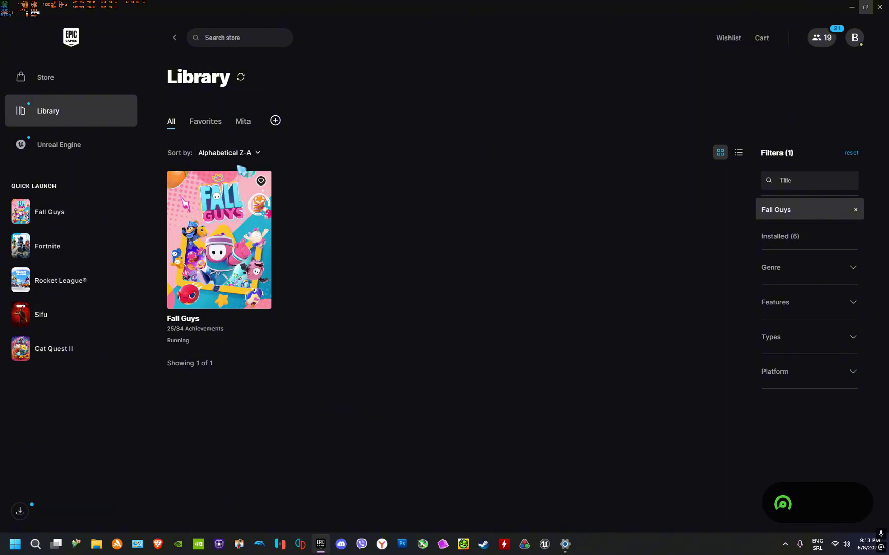
click(230, 153)
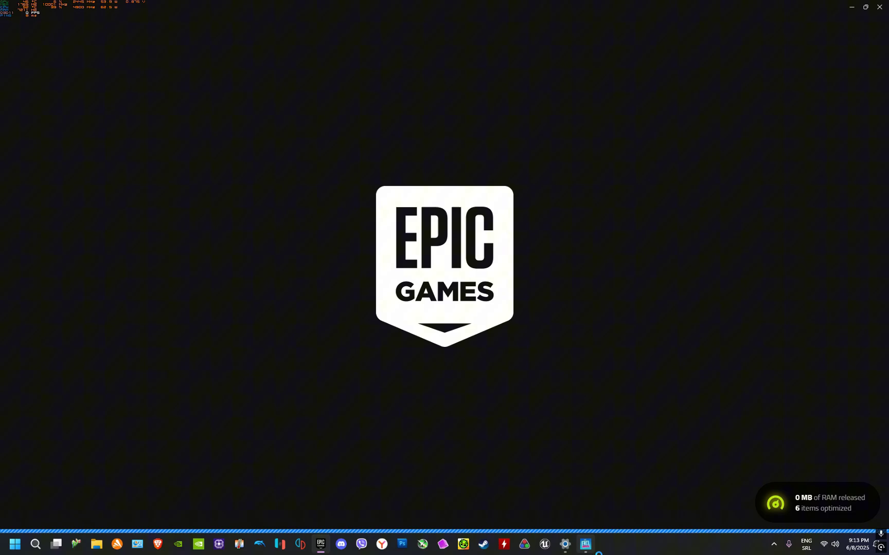
Try to close the Fall Guys game that is starting up
right_click(591, 550)
click(585, 519)
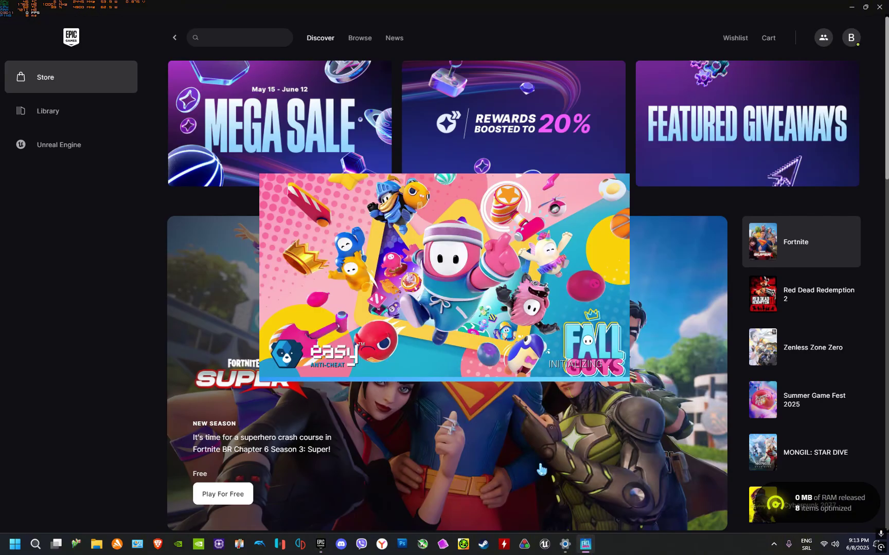
Find Fortnite in the library through a store search for "fortnite" and open its installation options
click(73, 123)
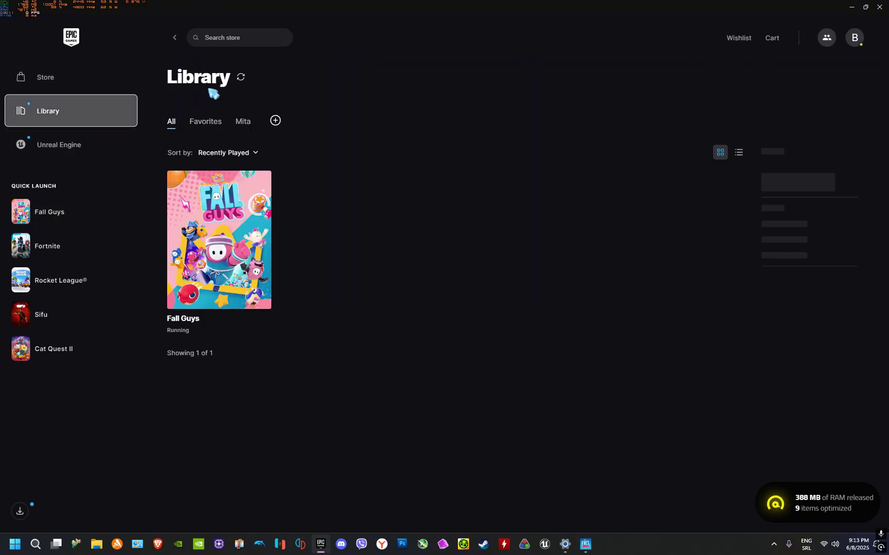
text(for)
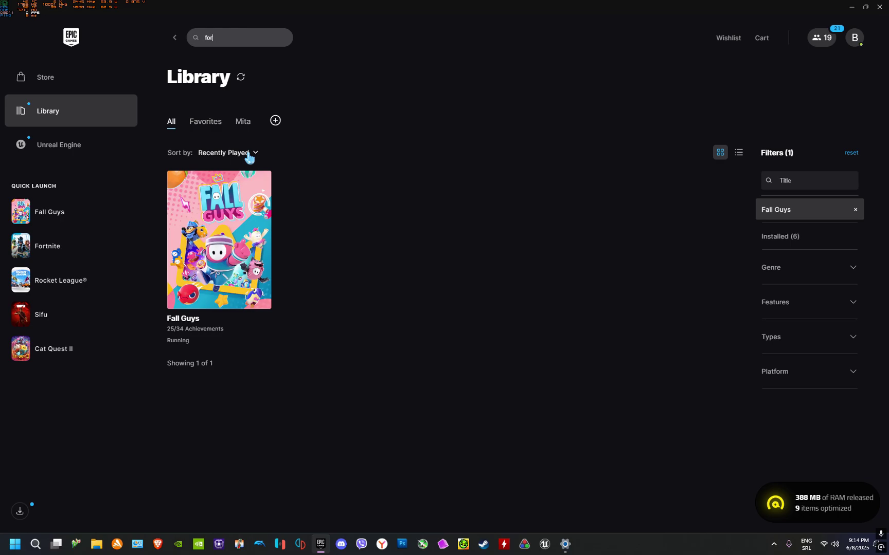
text(tnite)
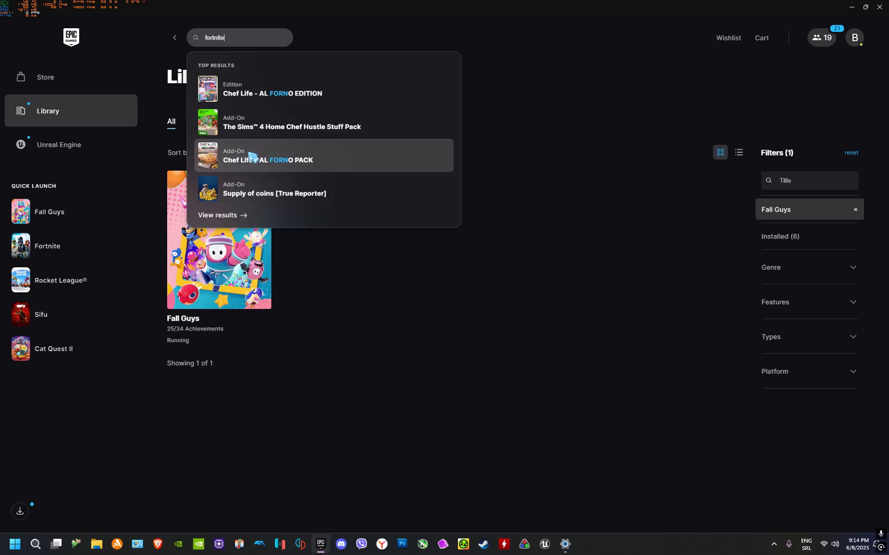
click(279, 84)
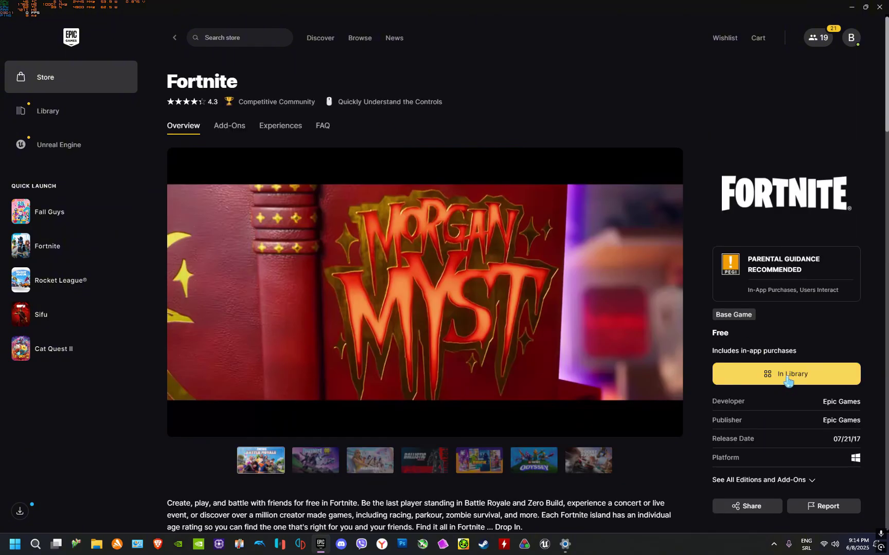
click(787, 377)
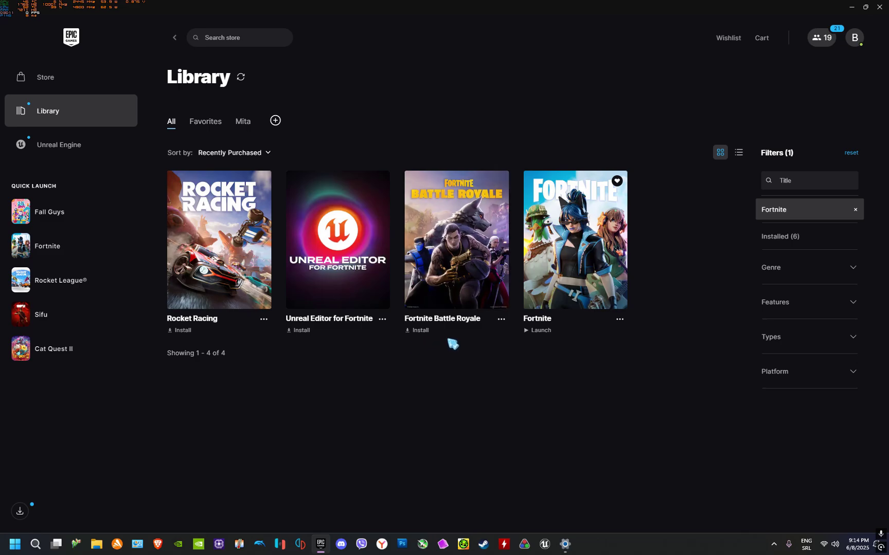
click(620, 321)
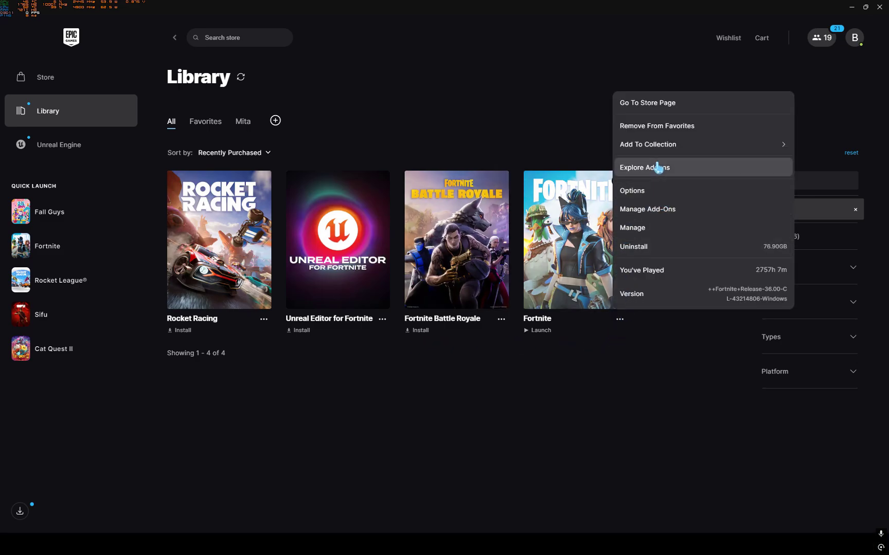
click(662, 194)
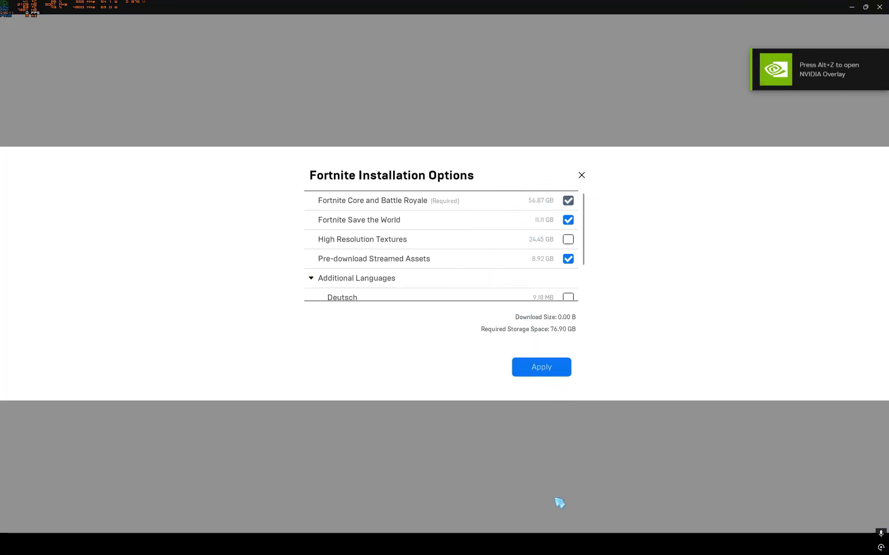
Close the running Fall Guys game and return to the Fortnite installation options
key(super)
right_click(590, 536)
click(585, 523)
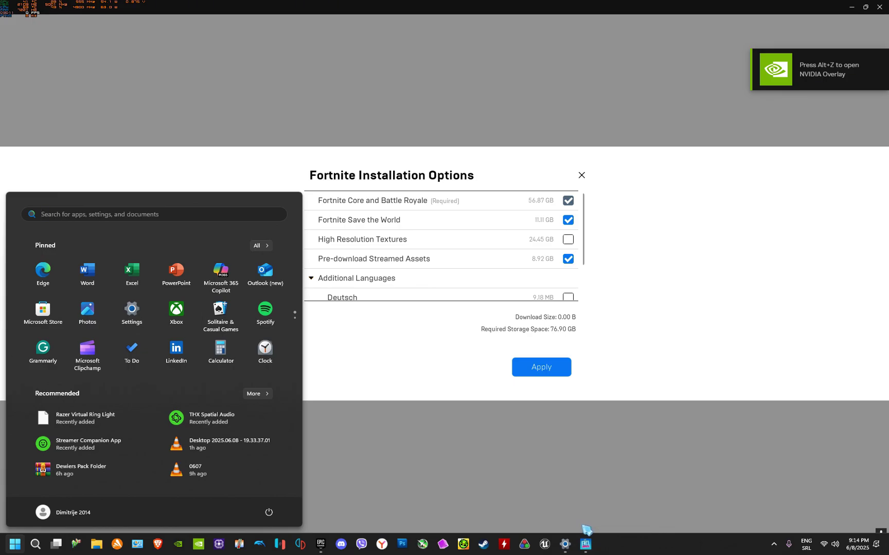
right_click(585, 541)
click(584, 525)
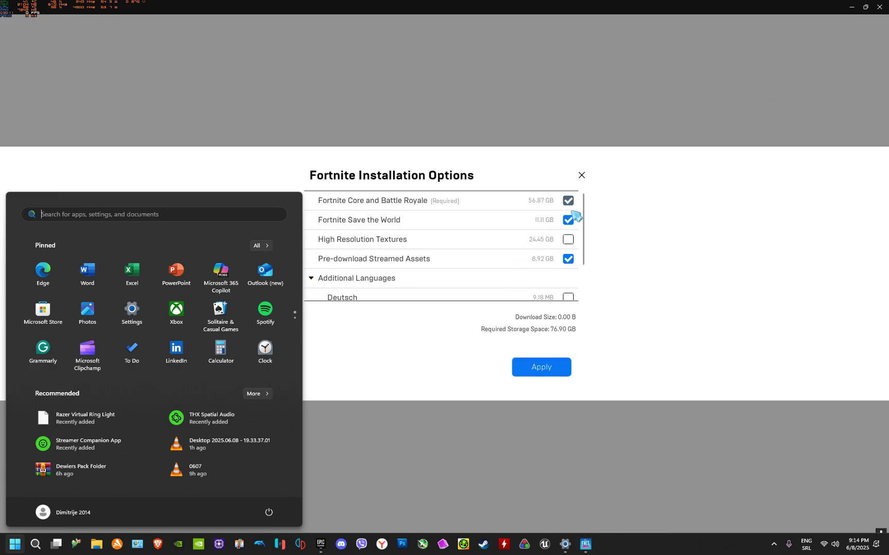
click(617, 234)
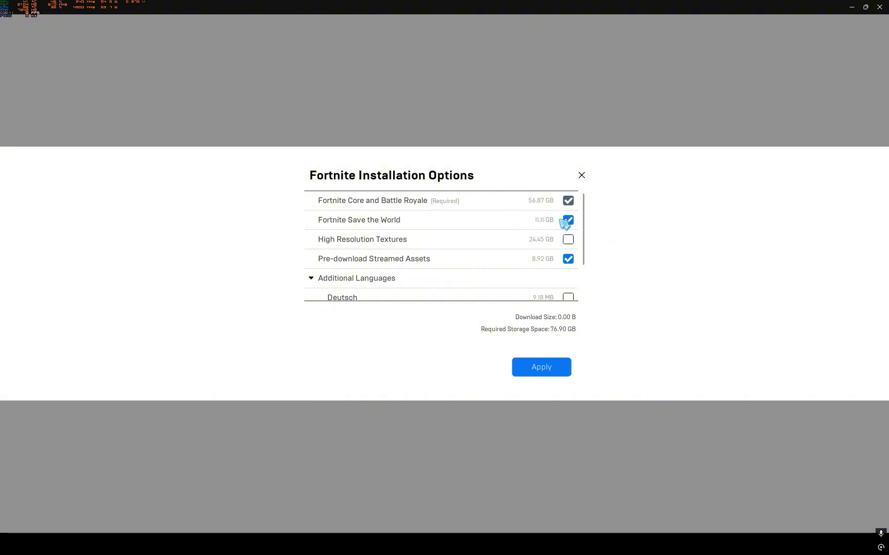
Review Fortnite's optional components and additional languages, including High Resolution Textures, and close the installation options without applying changes
scroll(566, 221, down, 4)
scroll(567, 227, up, 2)
scroll(570, 237, up, 1)
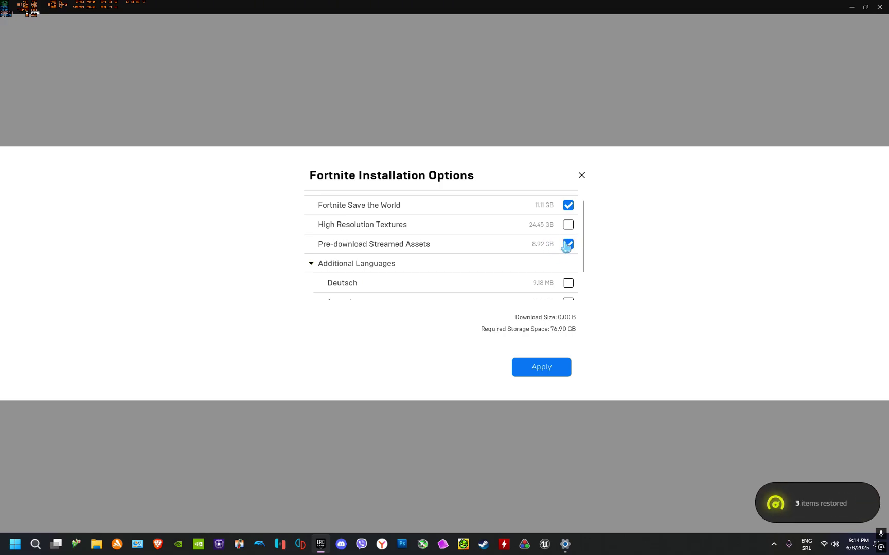
scroll(568, 244, down, 2)
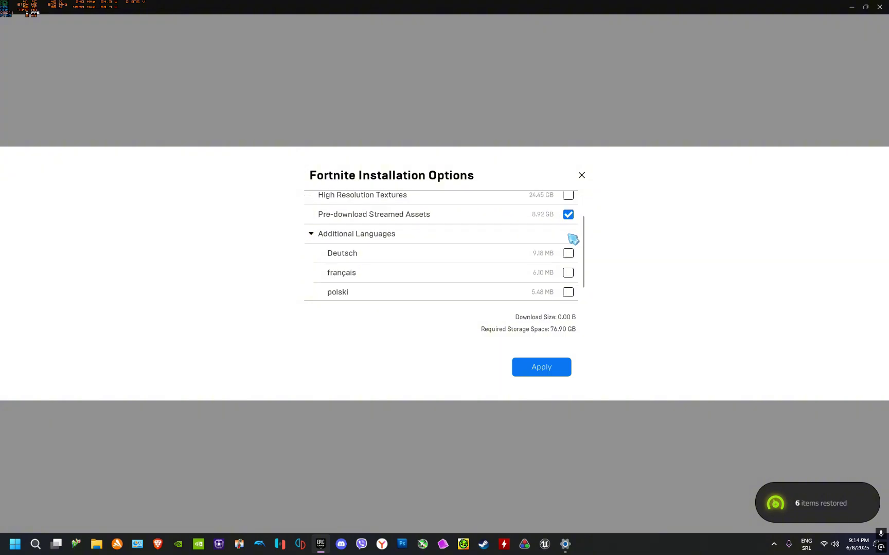
scroll(555, 252, up, 2)
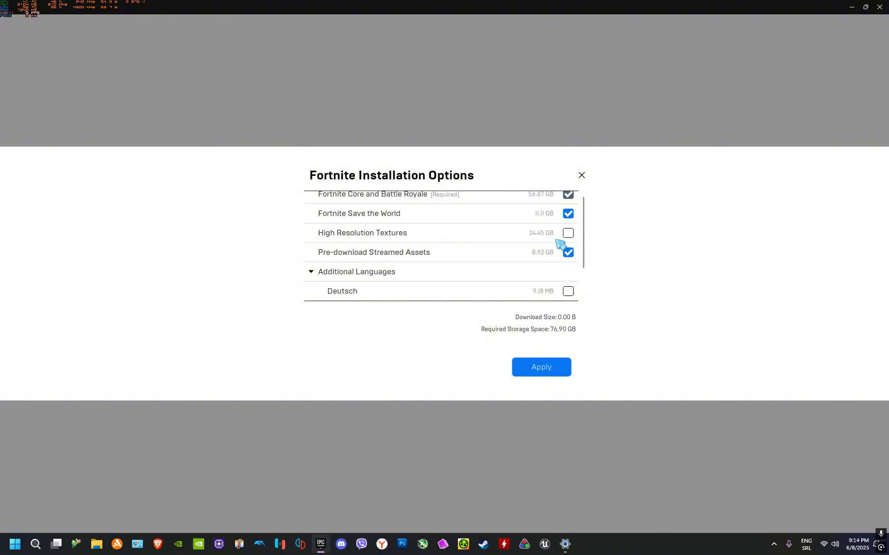
scroll(478, 289, down, 3)
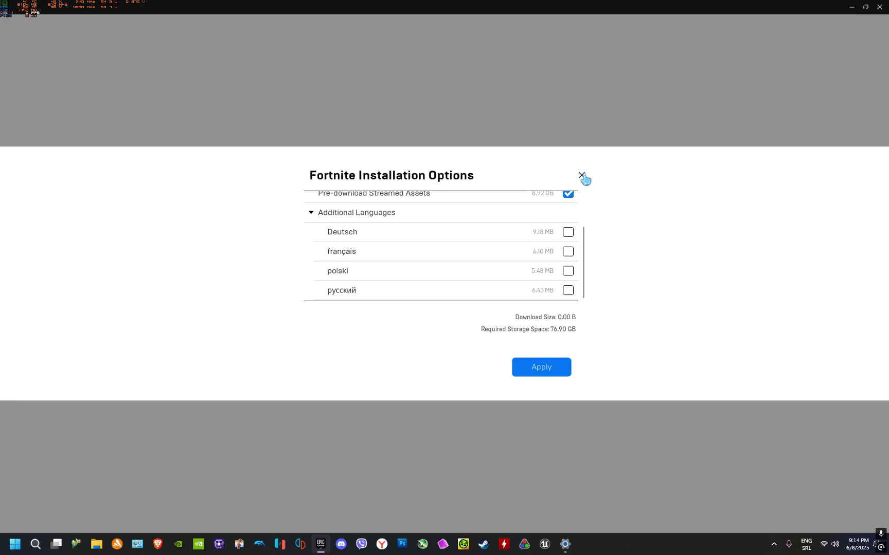
click(582, 176)
Open Fortnite's management settings and verify the game's files
click(620, 320)
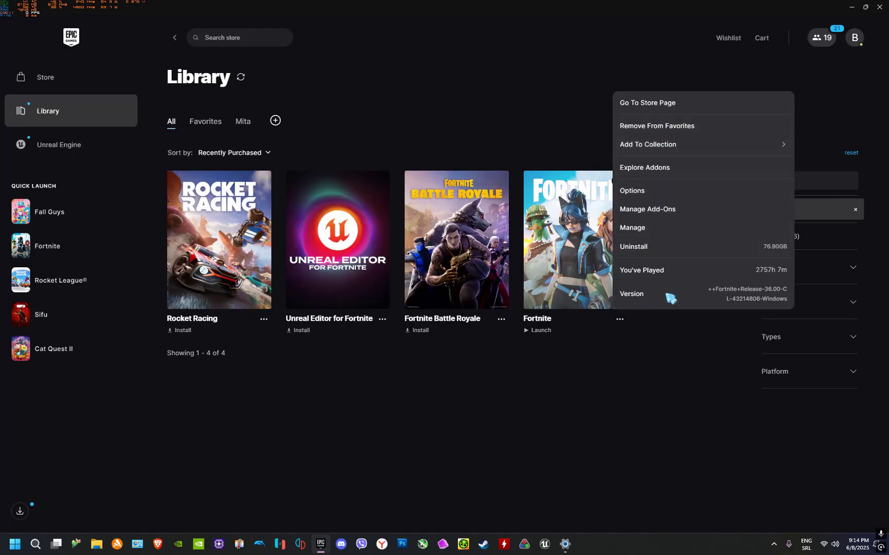
click(669, 229)
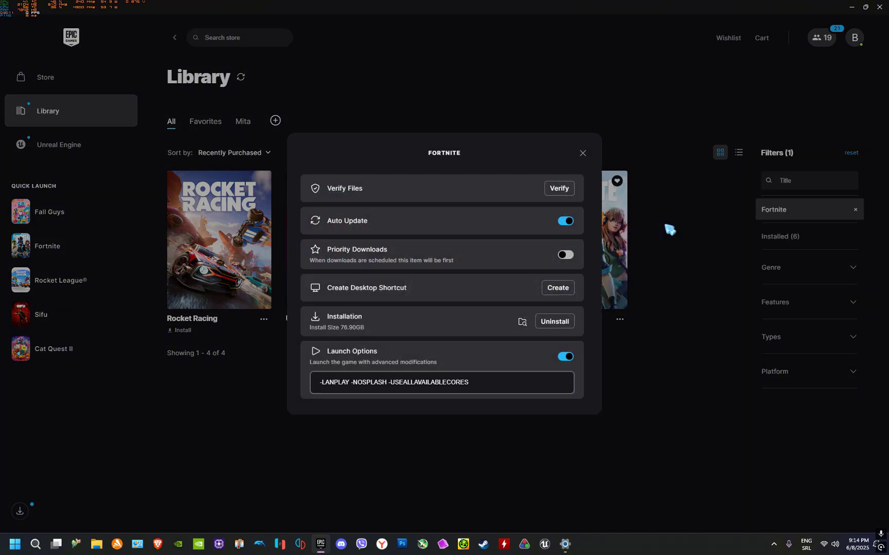
click(558, 188)
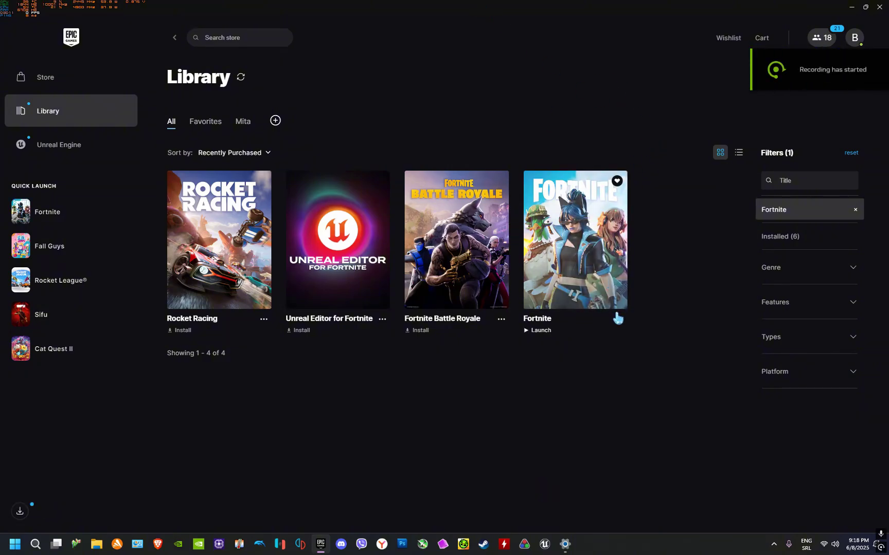
Reopen Fortnite's management settings, examine the launch options text and close the dialog
click(621, 321)
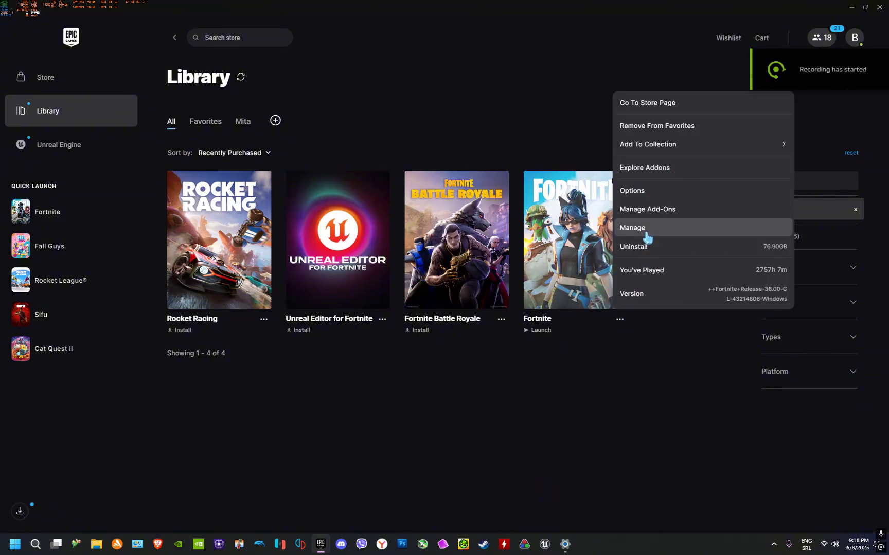
click(628, 227)
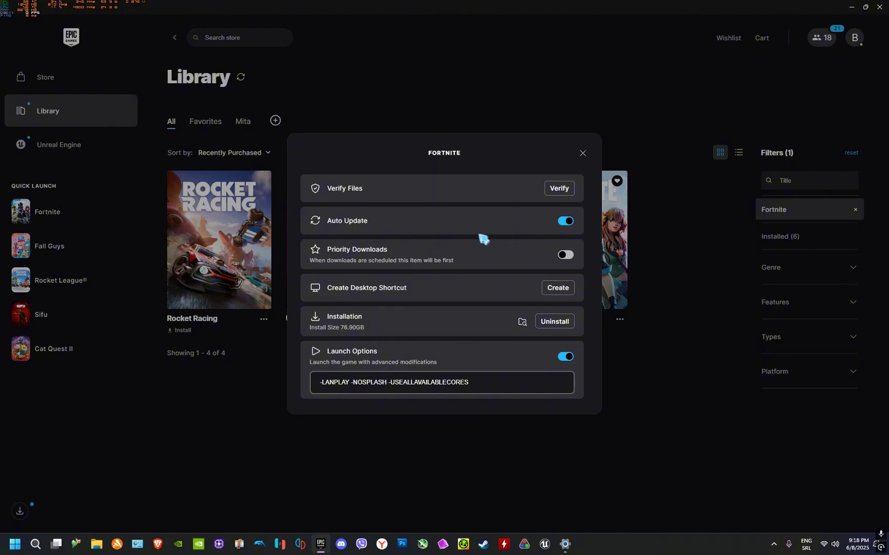
drag(481, 383, 731, 409)
click(582, 154)
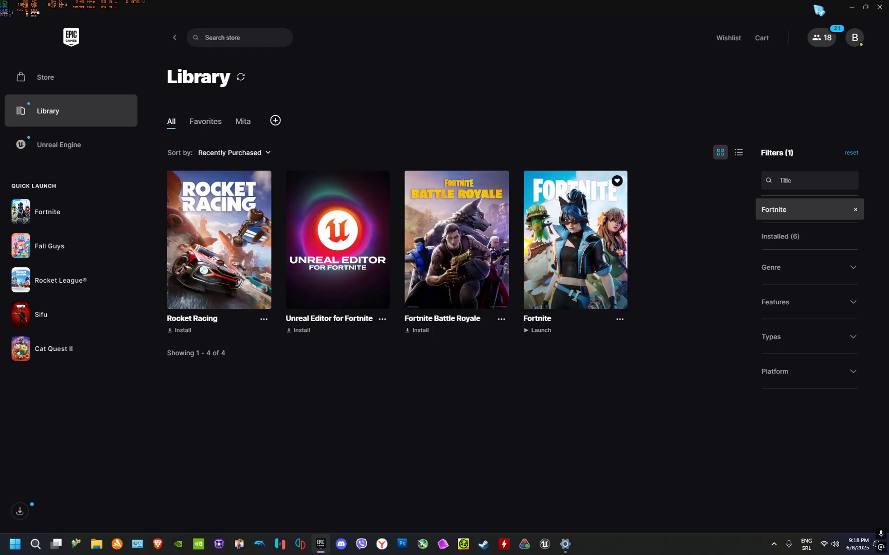
Minimize the Epic Games Launcher and close the Settings window to clear the desktop
click(853, 8)
click(878, 8)
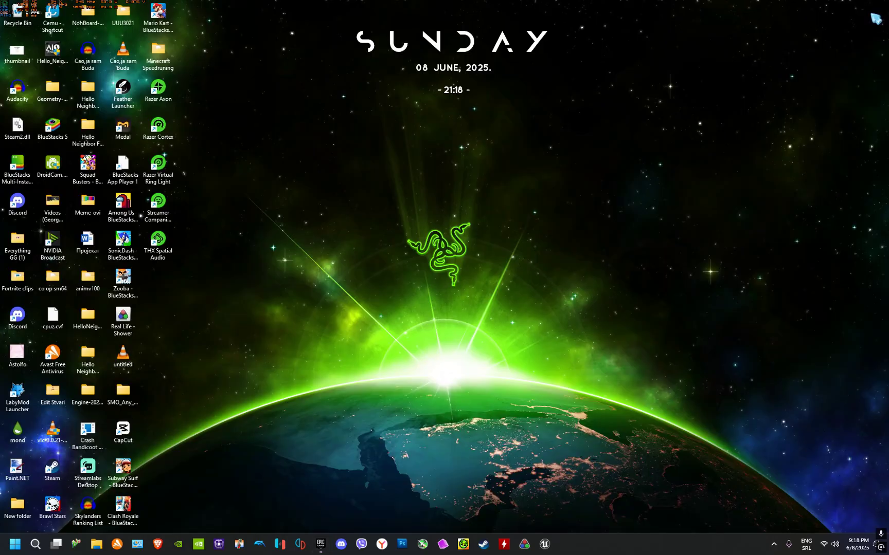
drag(390, 172, 334, 103)
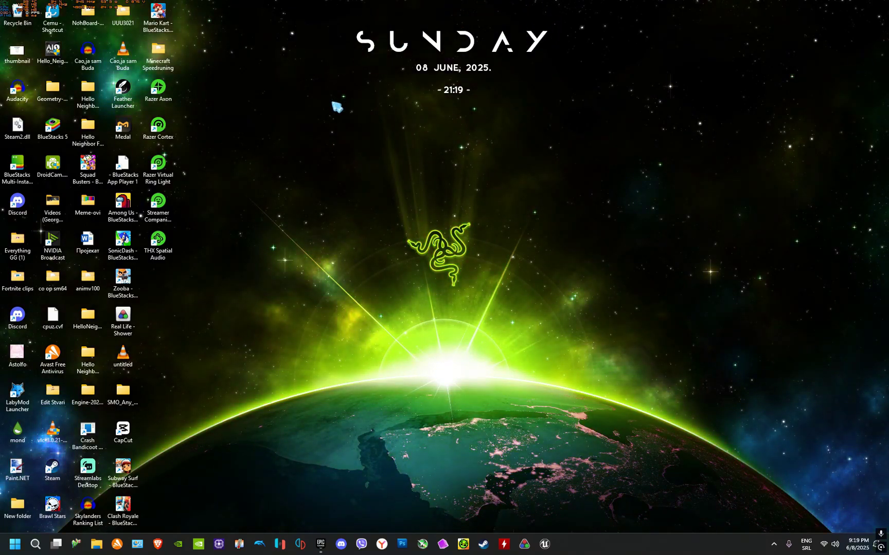